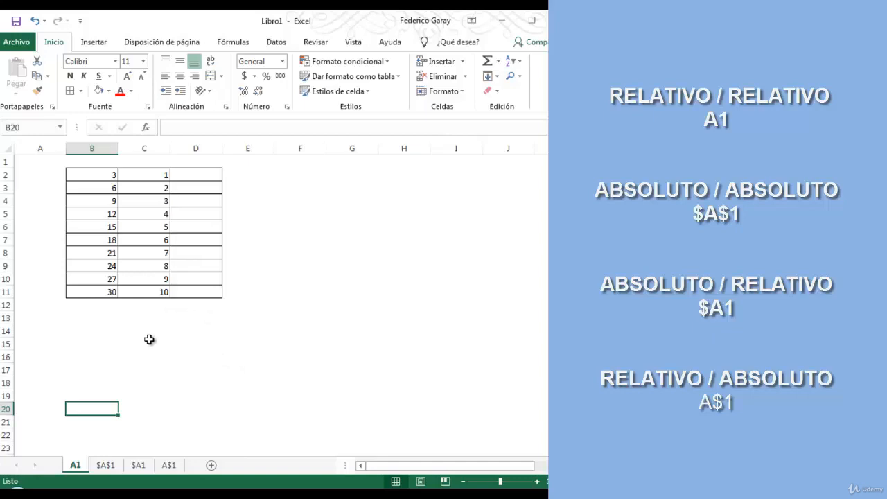
Enter the formula =B2+C2 in cell D2 and copy it down to D3.
click(150, 339)
click(192, 172)
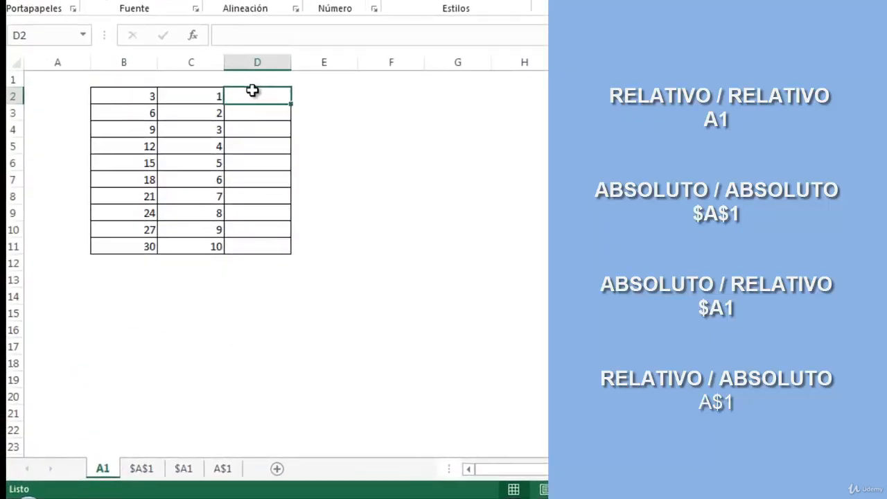
text(=)
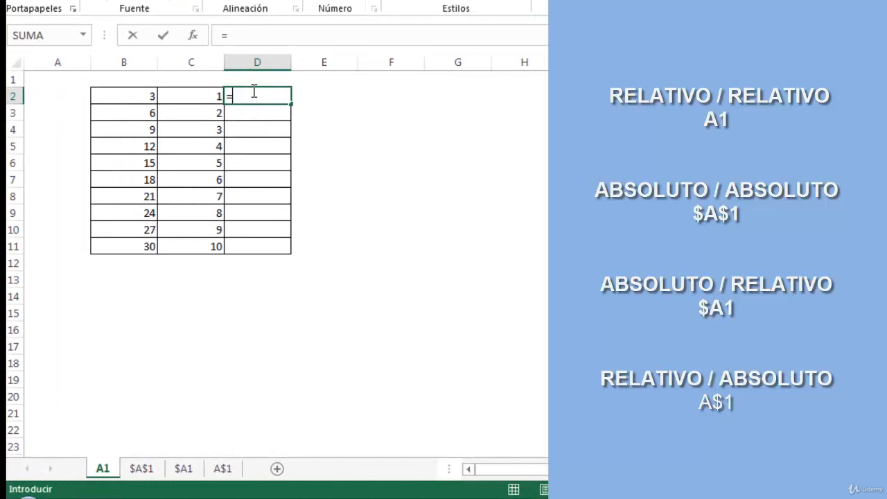
click(140, 99)
text(+)
click(177, 98)
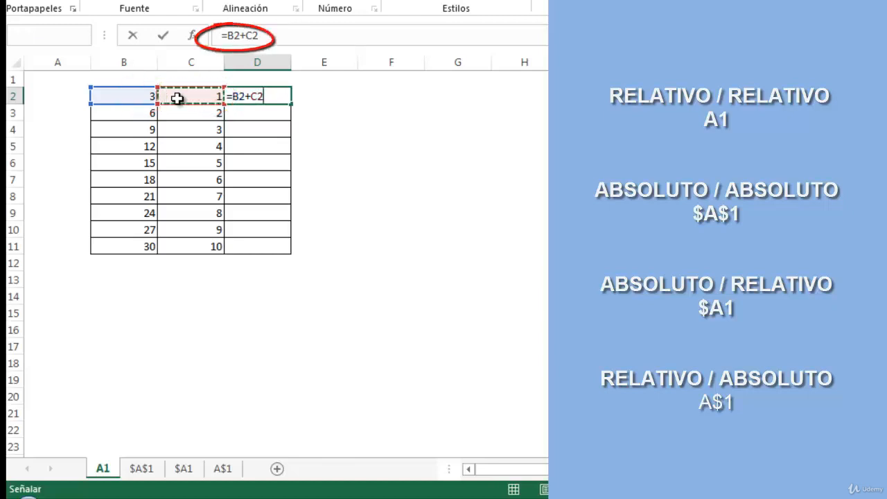
key(Return)
click(251, 95)
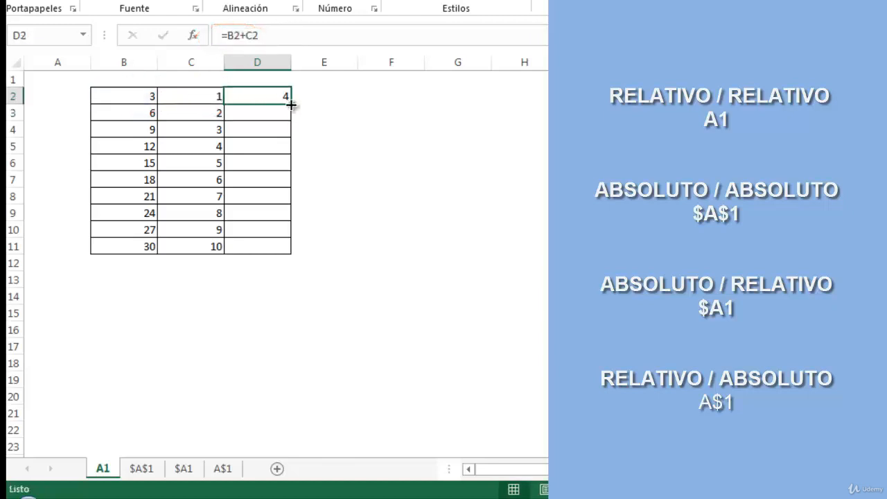
drag(291, 102, 289, 122)
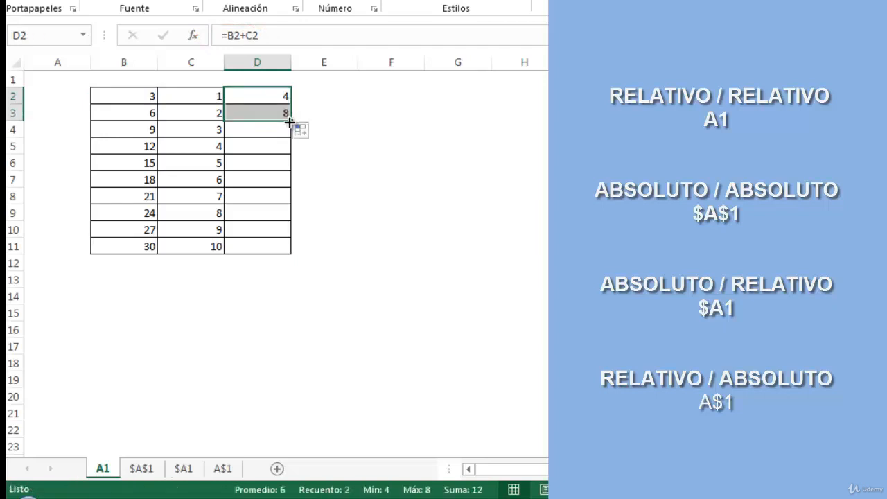
Clear the addition formulas from cells D3 and D2.
click(257, 113)
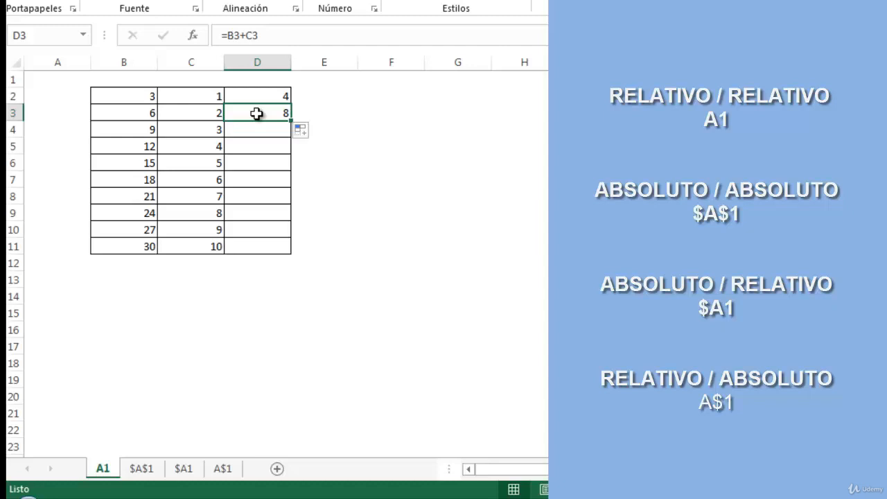
key(BackSpace)
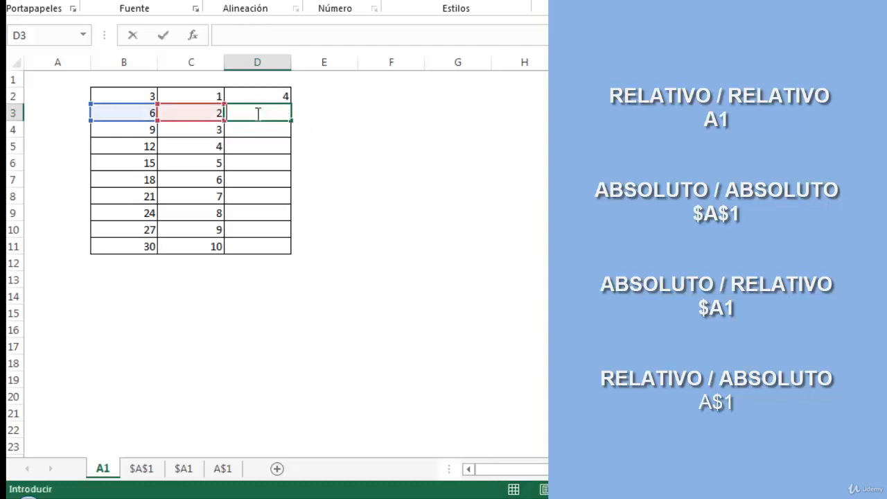
key(Up)
key(BackSpace)
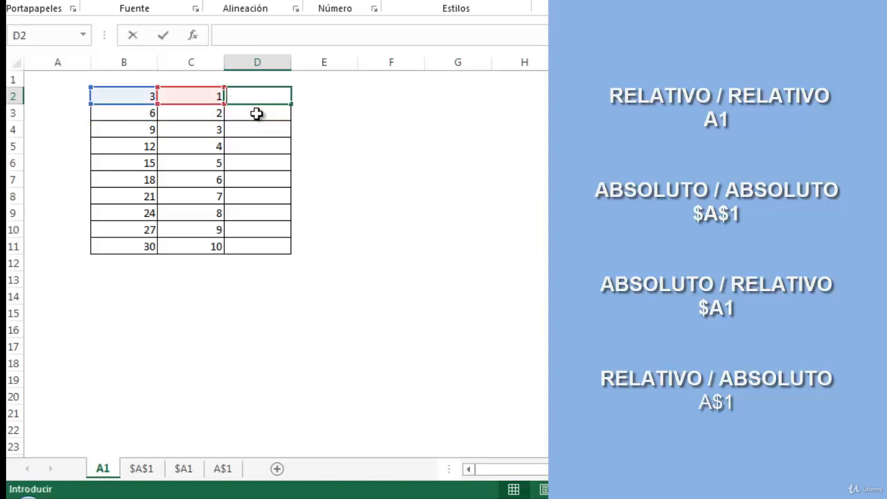
key(Return)
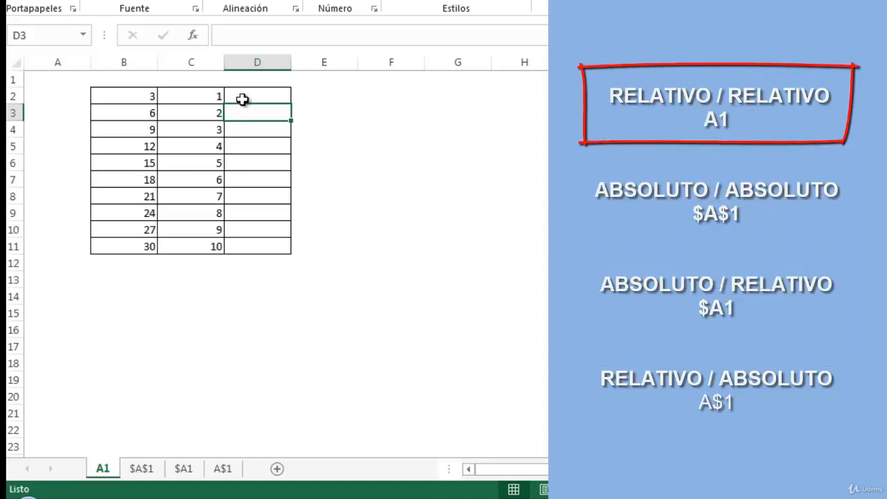
Enter the formula =B2*C2 in cell D2 and fill it down to D11.
click(242, 99)
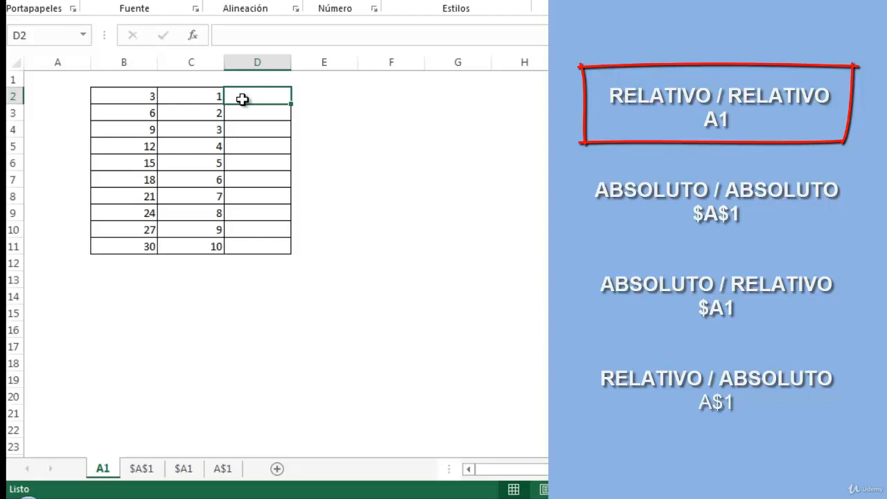
text(=)
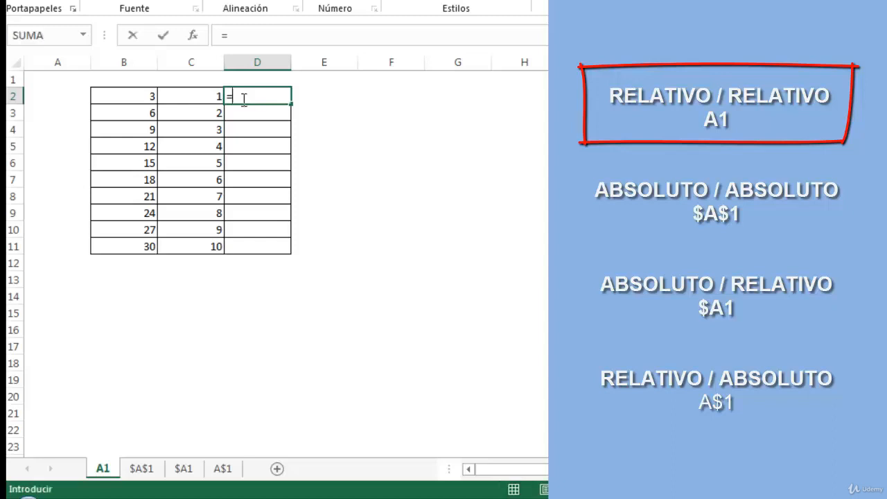
click(134, 92)
text(*)
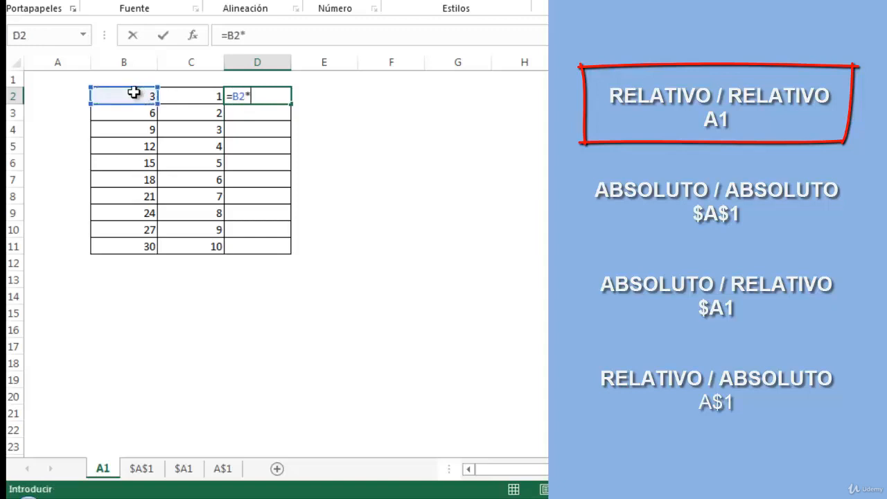
click(176, 98)
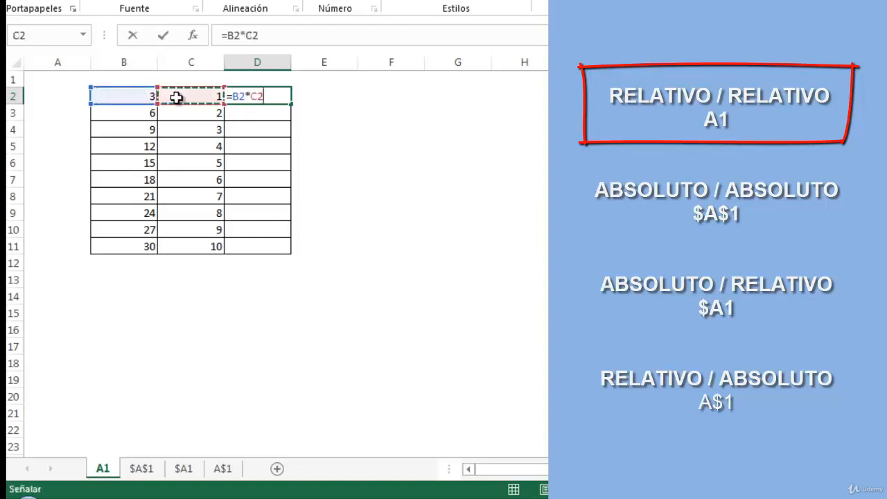
key(Return)
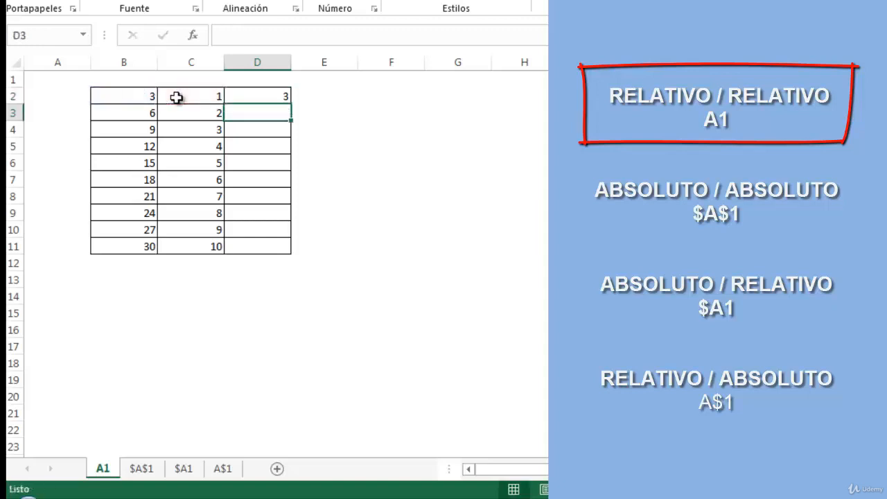
click(249, 98)
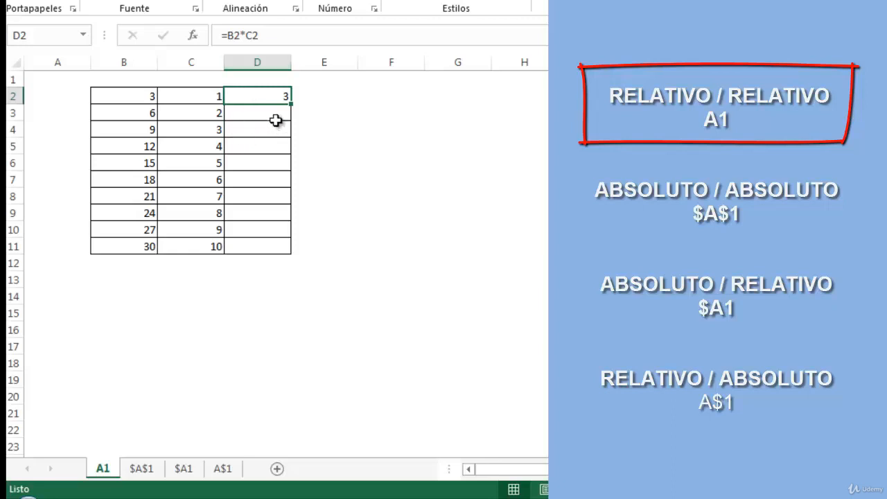
double_click(292, 104)
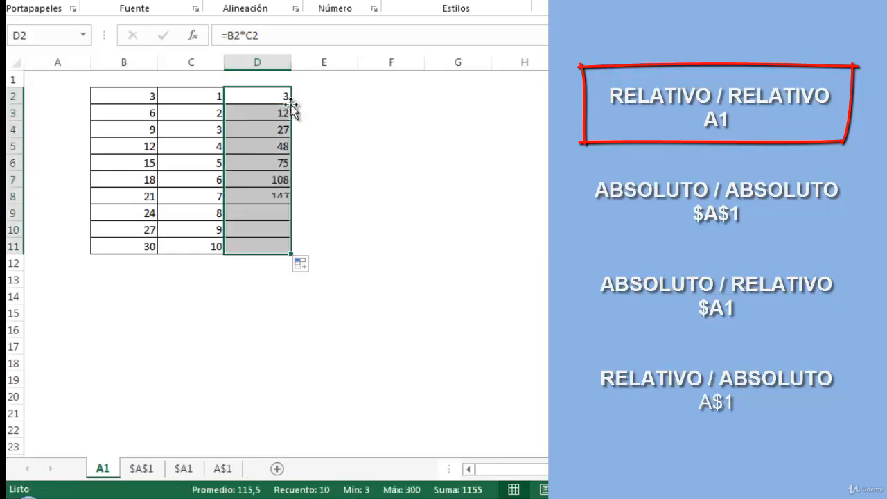
Examine how the relative references in the column D formulas change from row to row between D2 and D11.
click(261, 149)
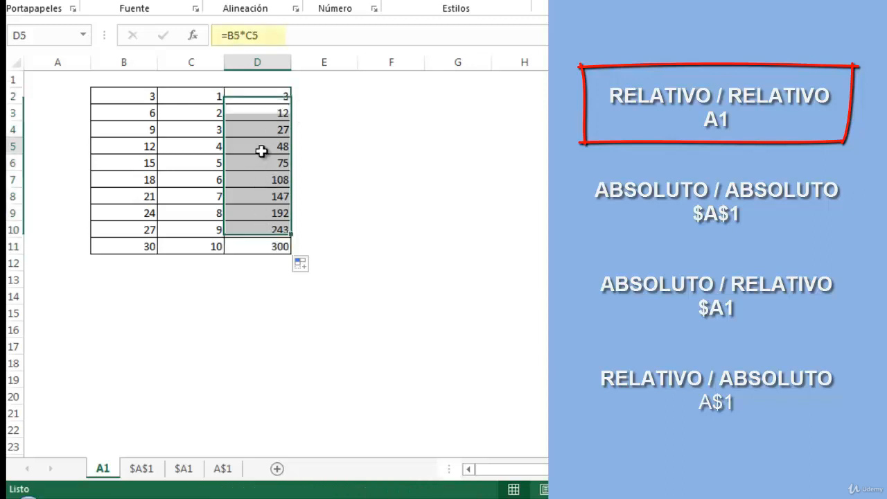
key(Down)
key(Down)
key(Down)
key(Down)
key(Down)
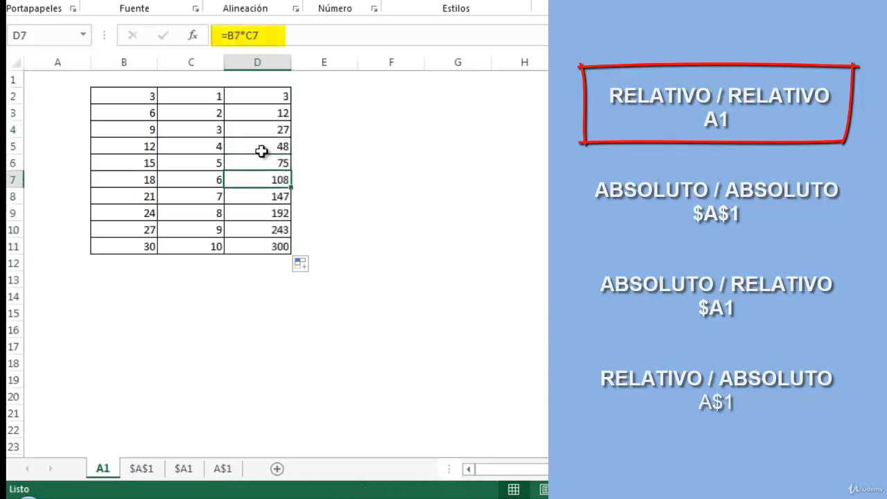
key(Down)
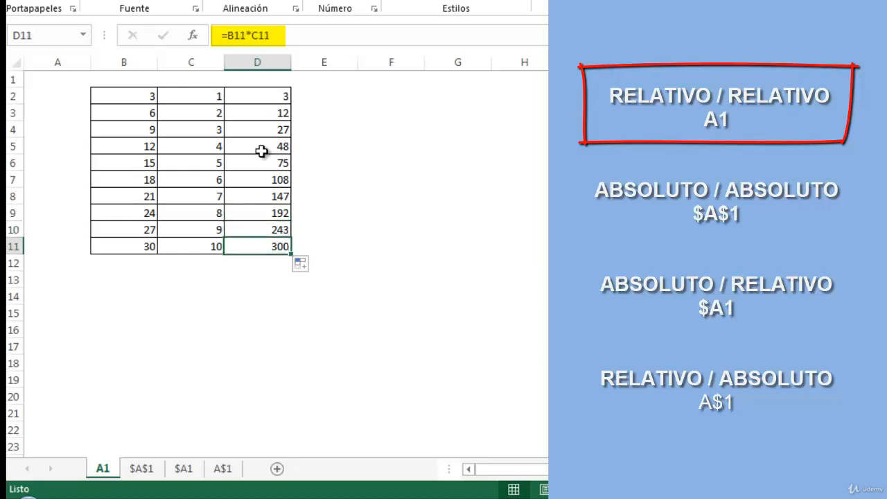
key(Up)
key(Up)
key(Up)
key(Up)
key(Up)
key(Up)
key(Up)
key(Up)
key(Up)
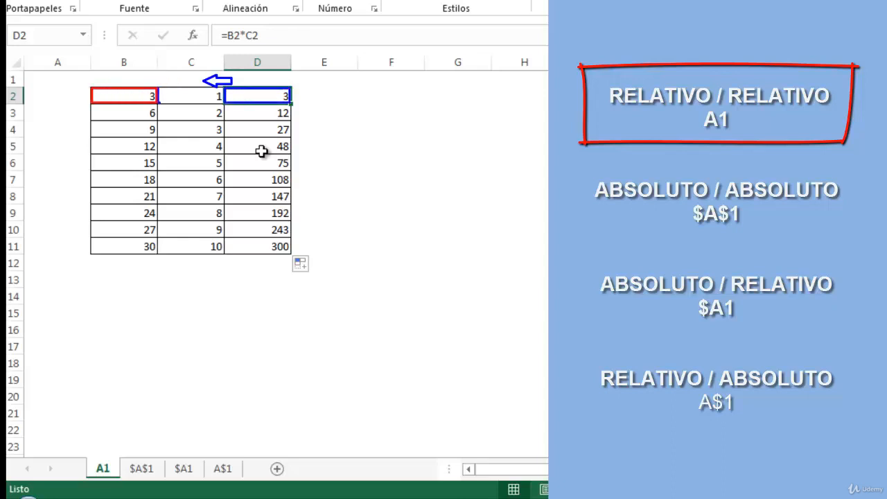
key(Down)
key(Down)
key(Down)
key(Down)
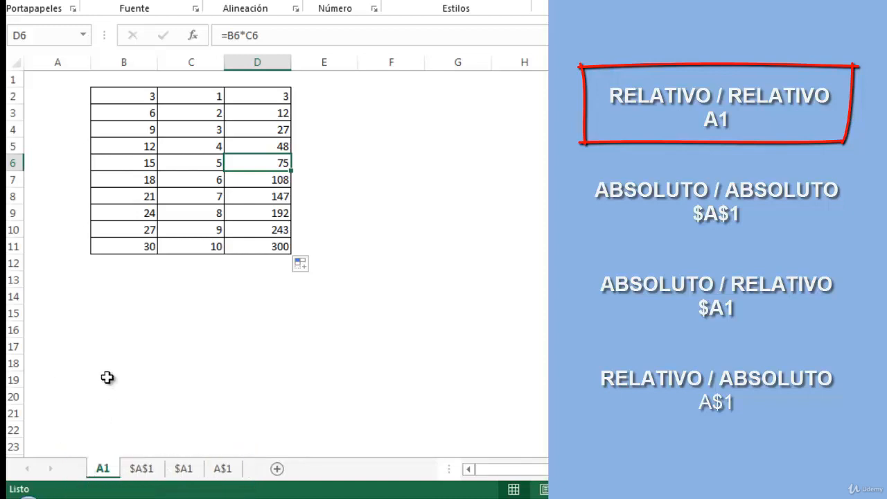
On the $A$1 sheet, enter the formula =B2*C2 in cell D2.
click(140, 469)
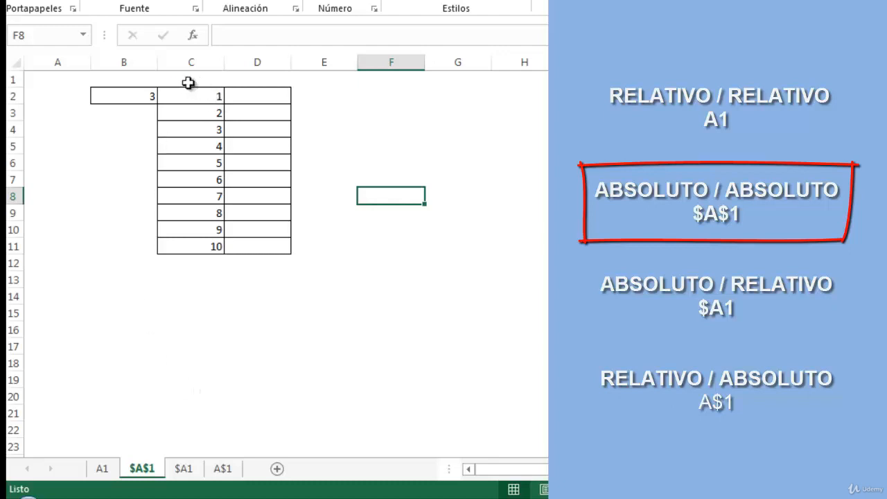
click(126, 95)
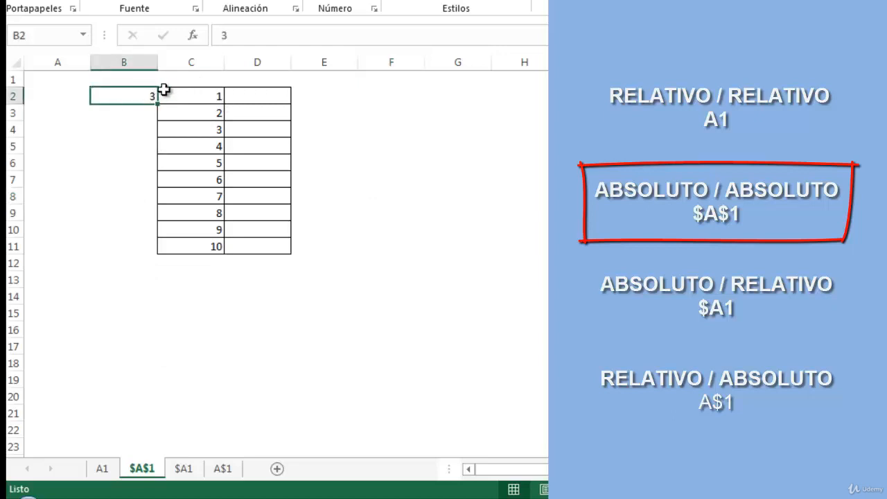
click(194, 62)
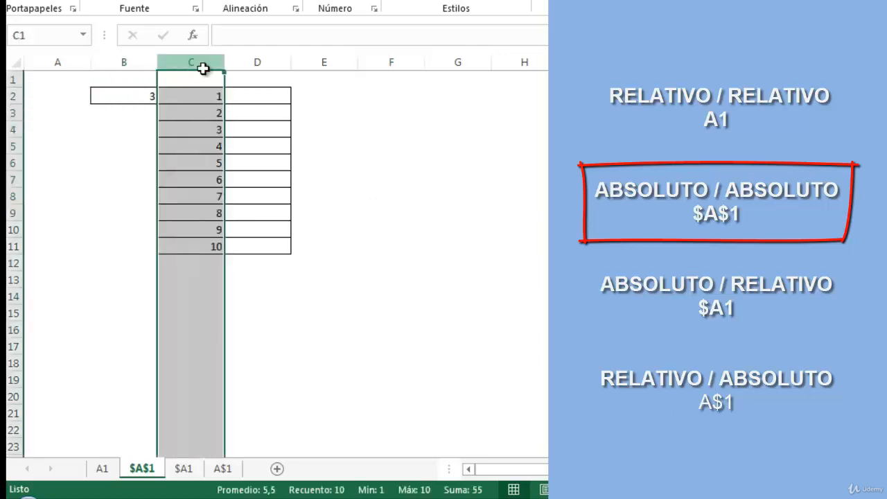
click(250, 95)
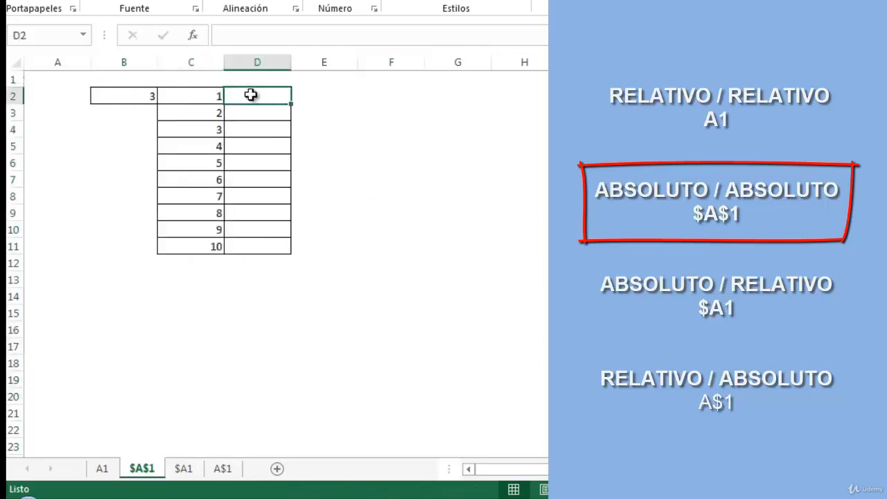
text(=)
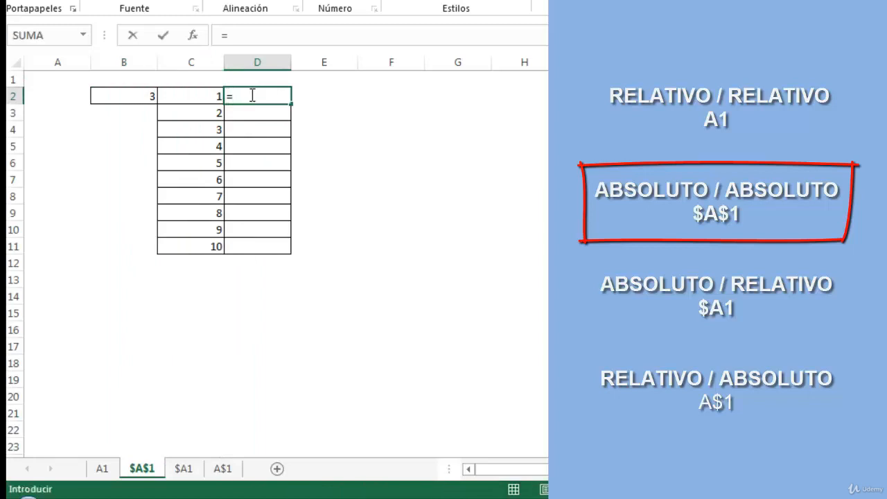
click(148, 97)
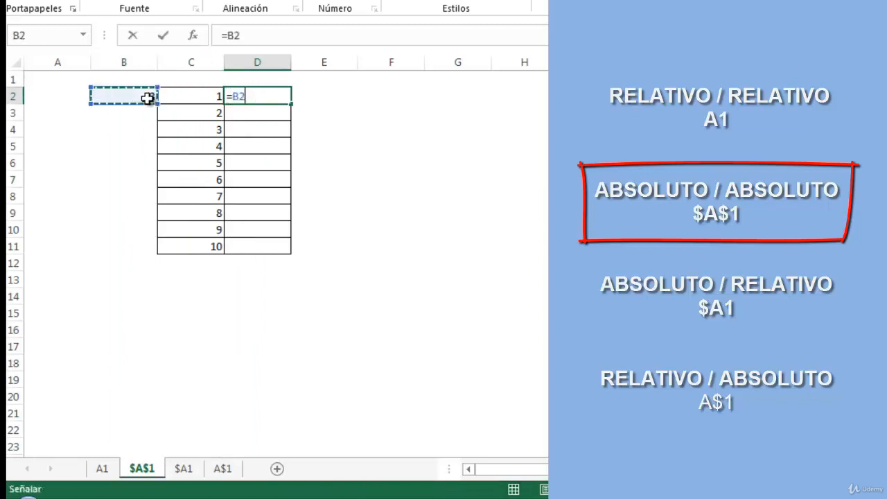
text(*)
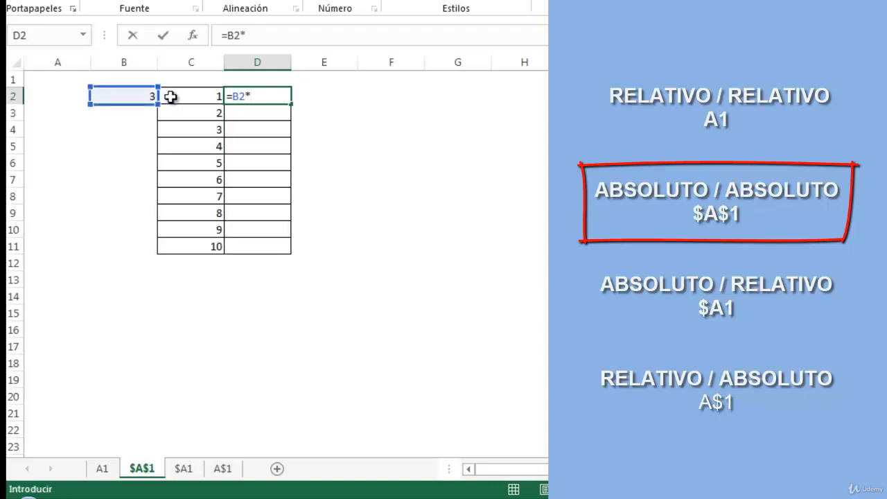
click(171, 97)
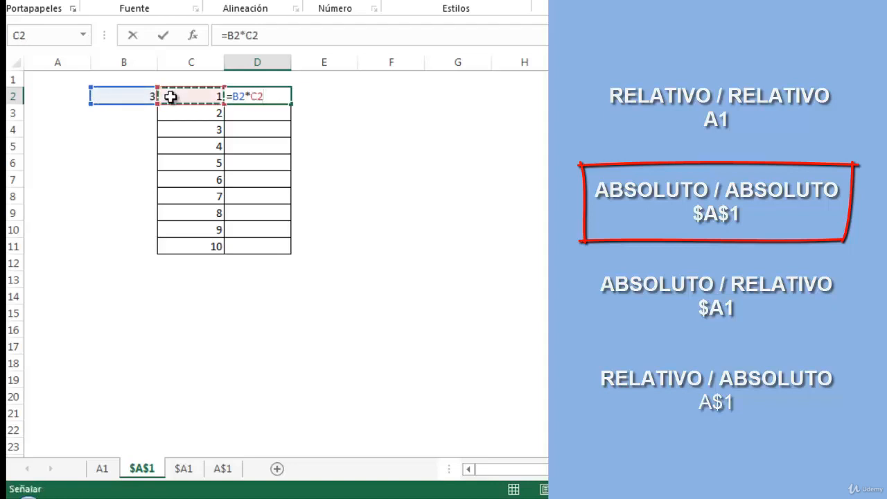
key(Return)
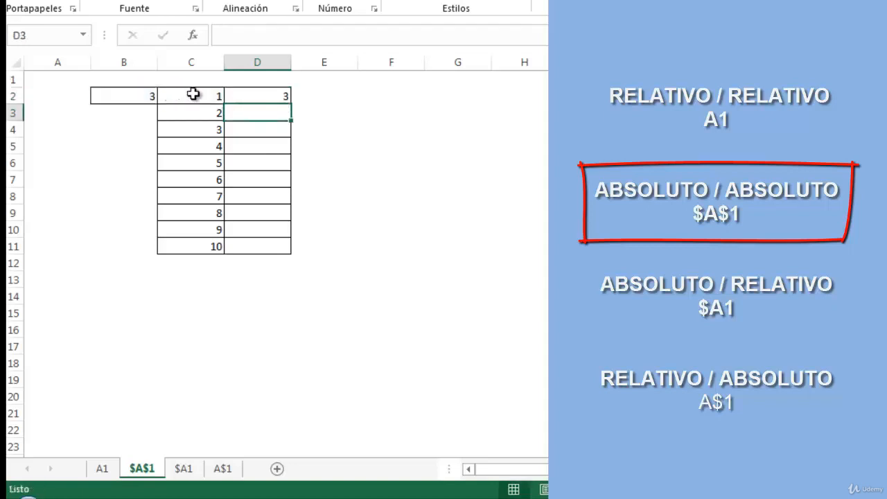
Make the B2 reference in cell D2 fully absolute so the formula reads =$B$2*C2, and fill it down to D11.
click(241, 95)
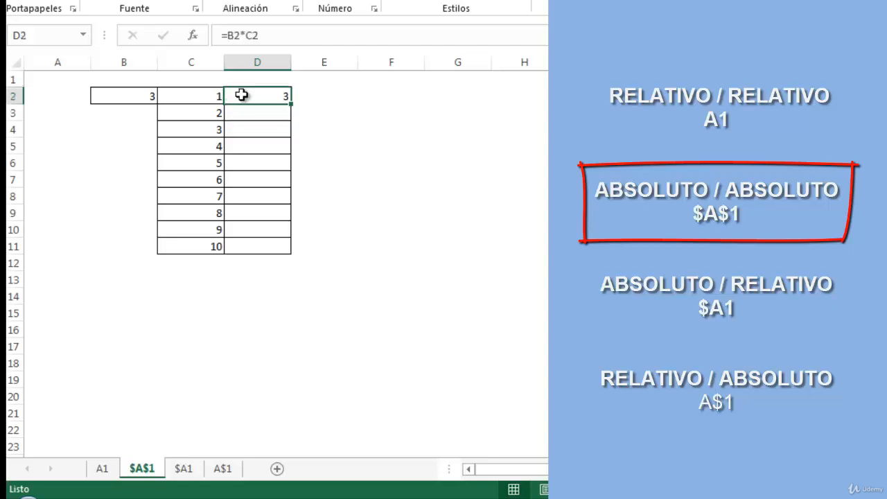
key(F2)
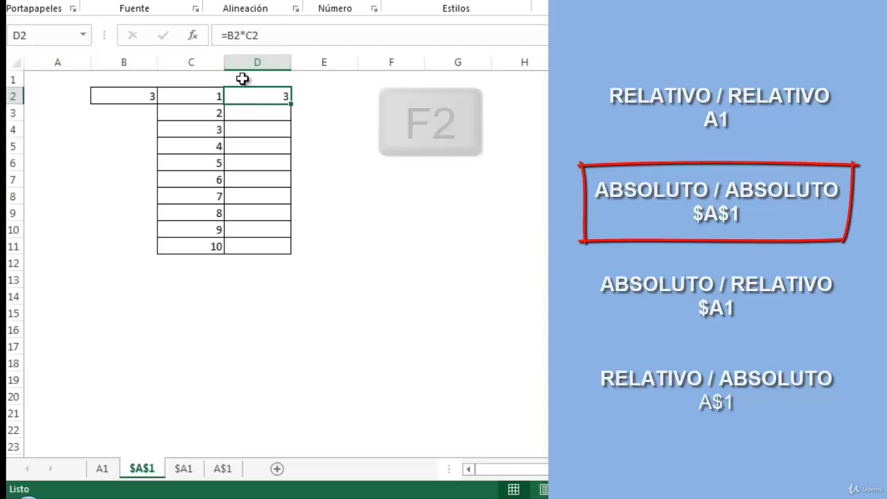
key(F2)
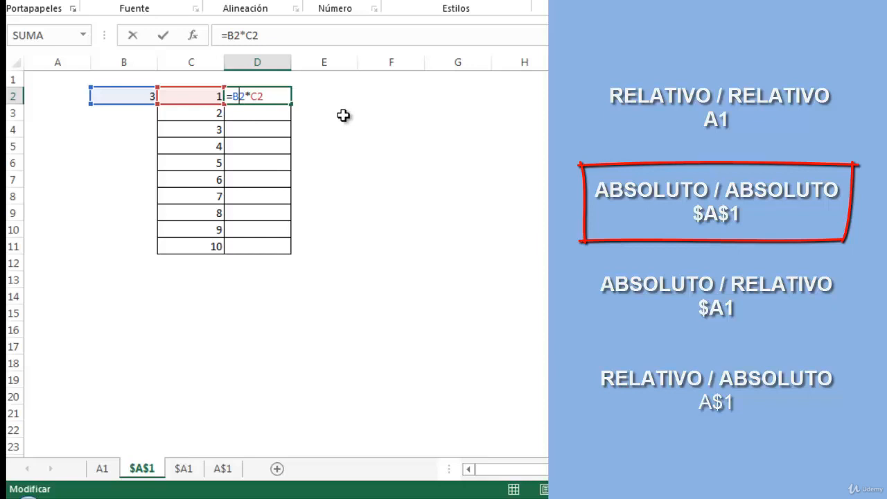
key(F4)
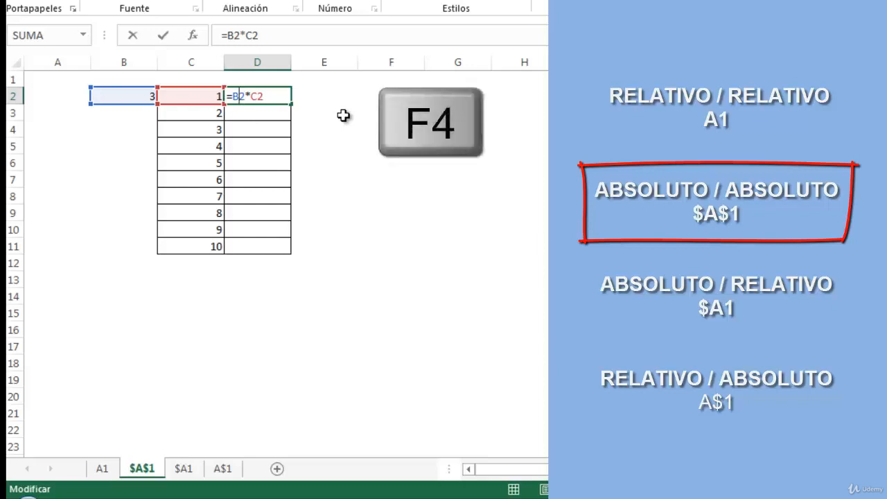
key(F4)
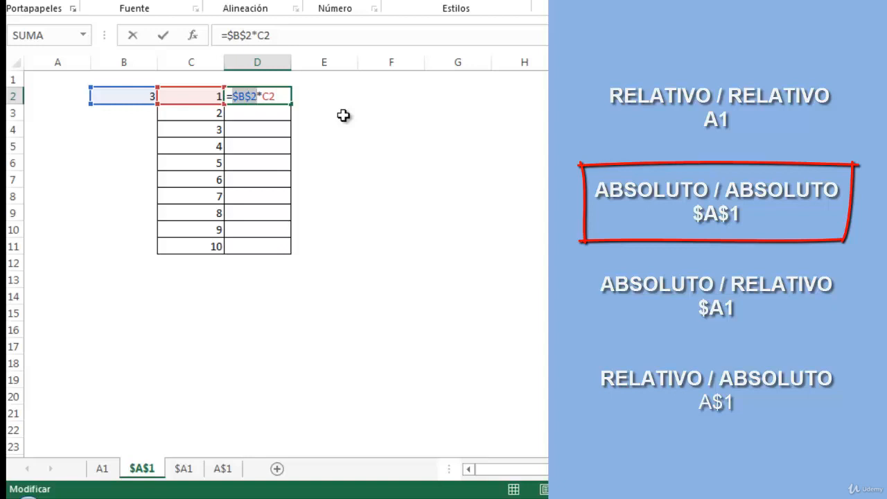
key(Return)
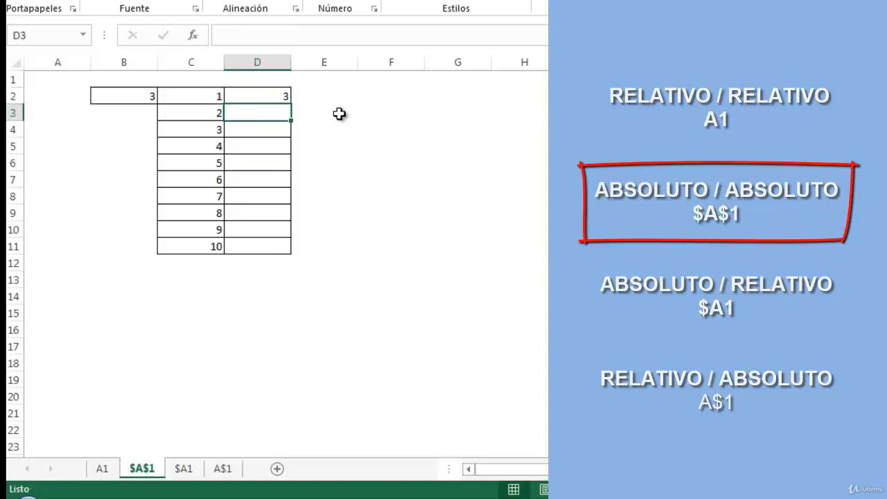
click(278, 96)
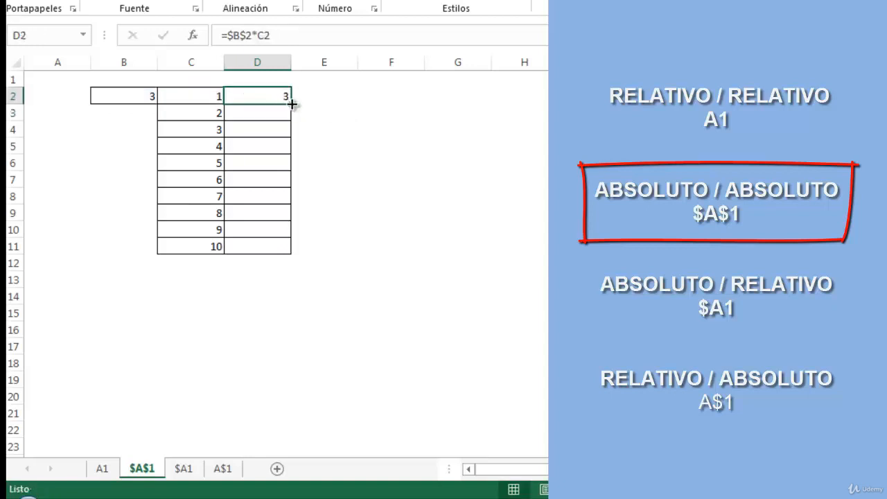
double_click(292, 103)
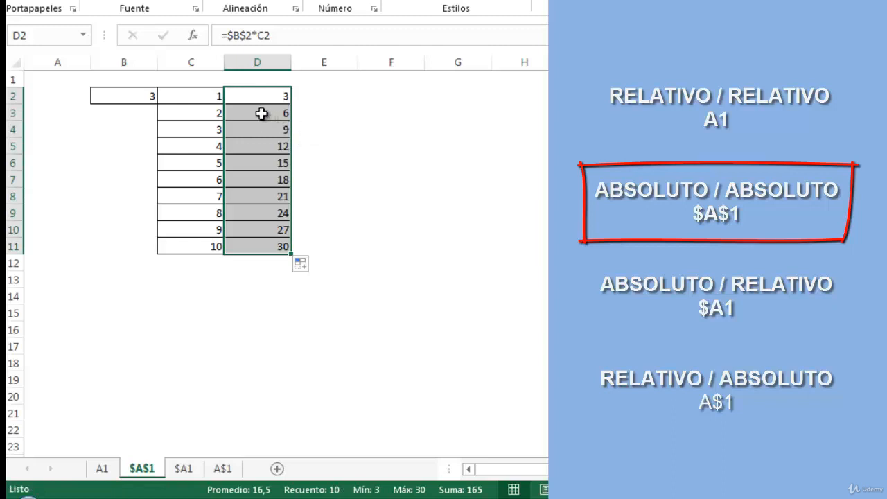
Examine how the absolute reference and the relative reference behave in the column D formulas between D2 and D11.
click(261, 113)
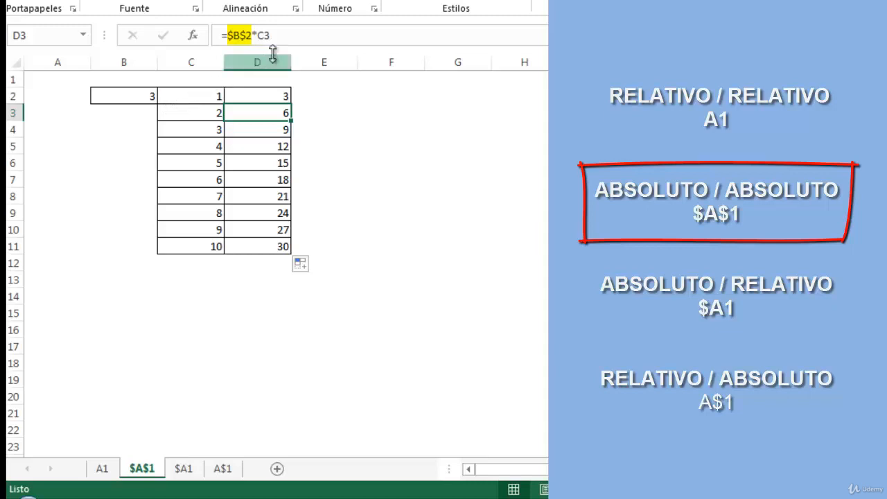
click(270, 93)
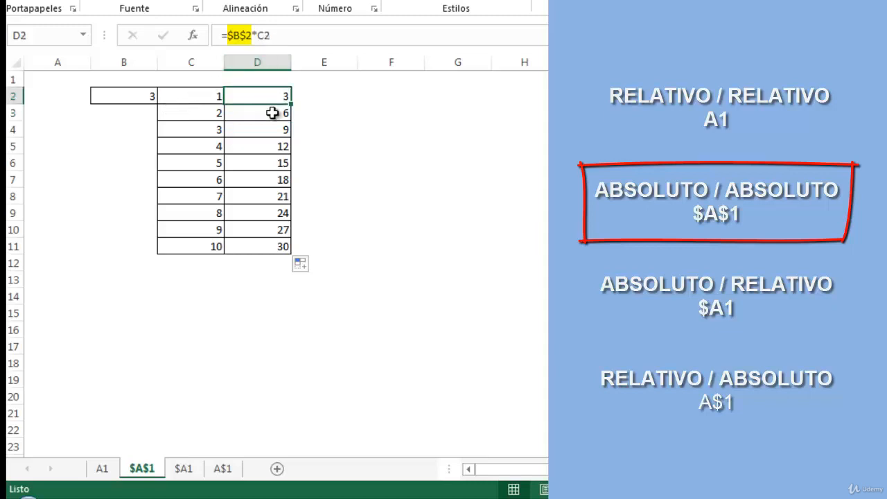
click(273, 113)
click(273, 130)
click(274, 147)
click(275, 167)
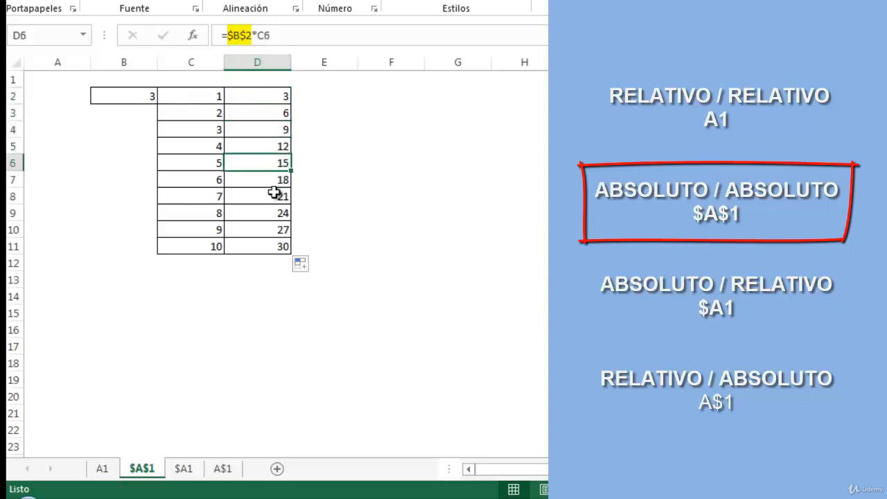
click(275, 194)
click(258, 101)
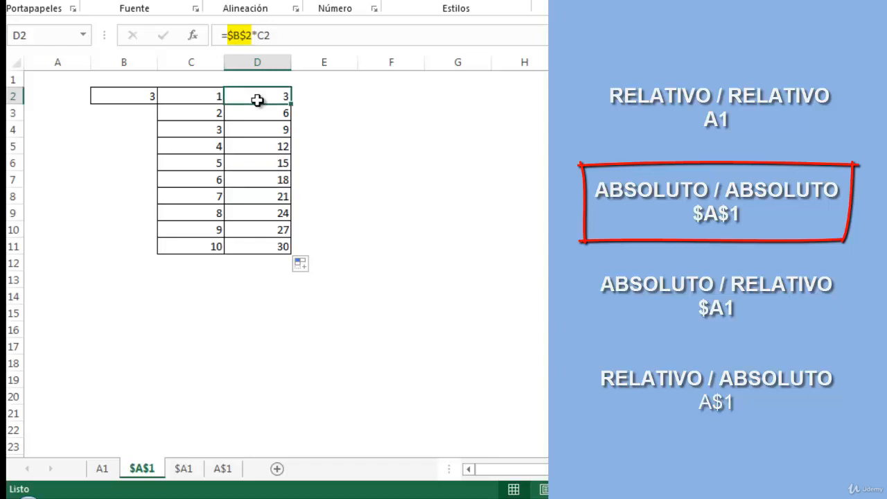
click(252, 113)
key(Down)
key(Down)
key(Down)
key(Down)
key(Down)
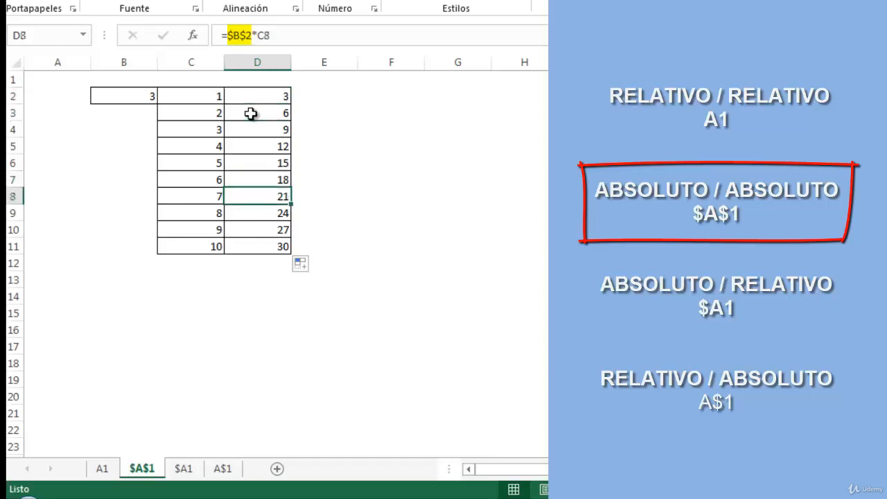
key(Down)
key(Down)
key(Down)
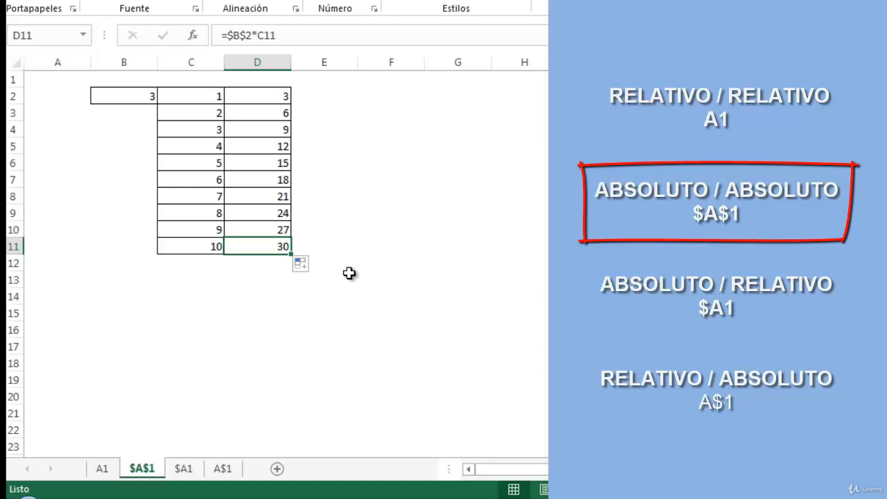
Fill the formulas in D2:D11 across to columns E and F, and check the formula in F8.
click(266, 95)
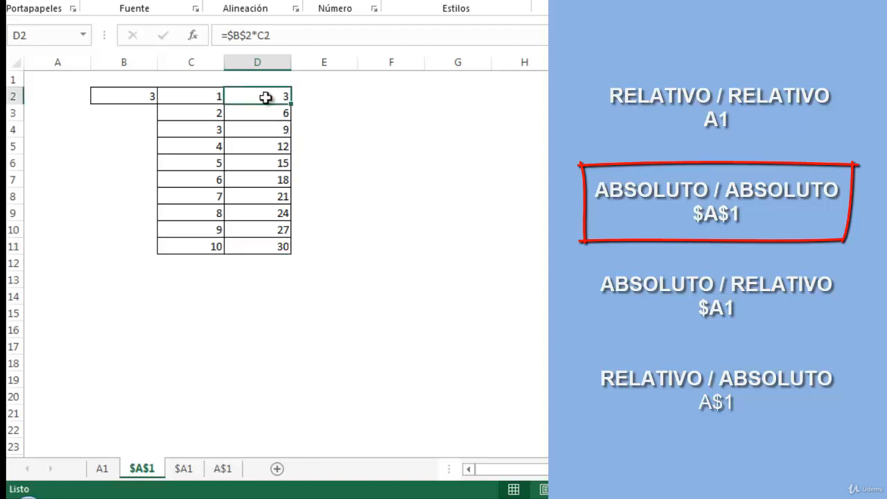
drag(266, 93, 413, 256)
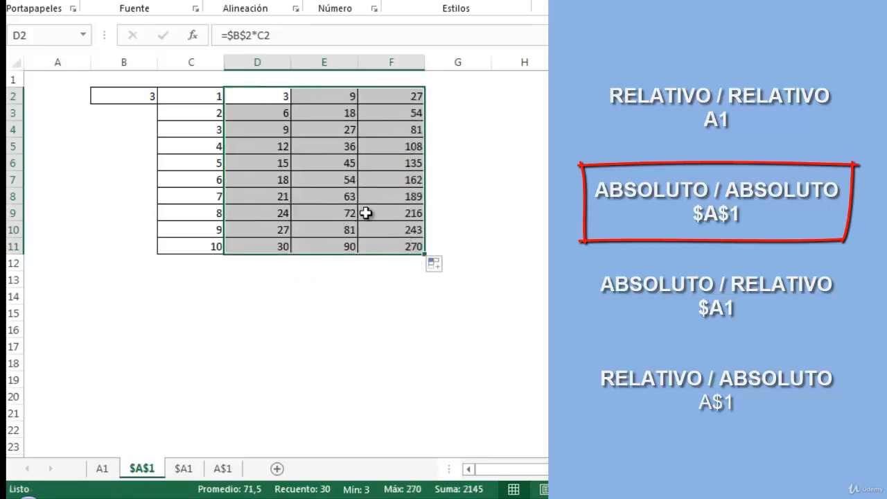
click(388, 193)
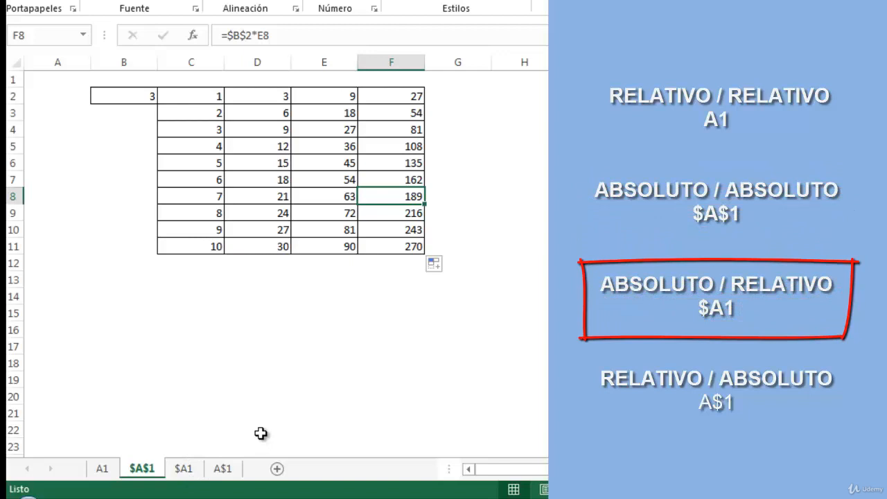
On the $A1 sheet, build the formula =B2*C2 in cell D2.
click(184, 474)
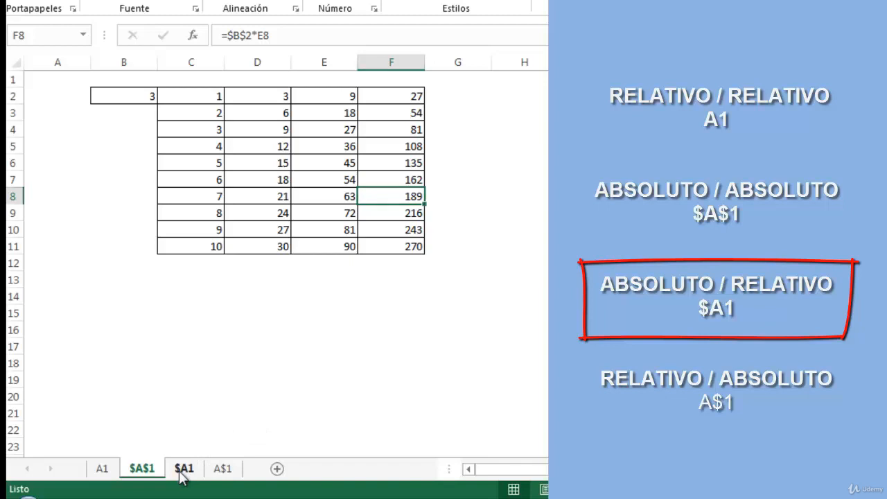
click(160, 362)
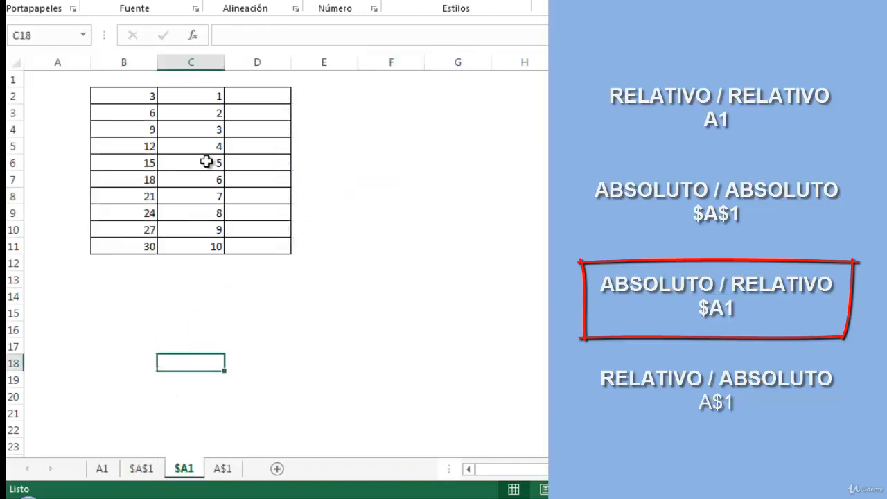
click(239, 99)
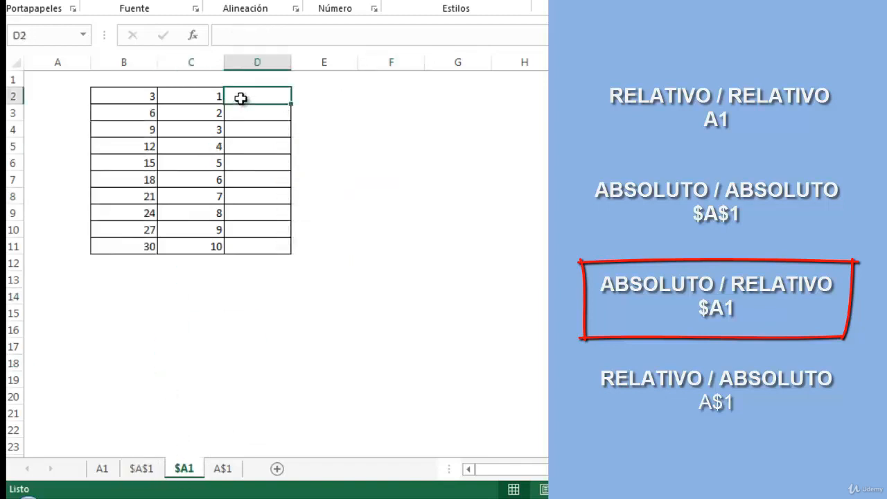
text(=)
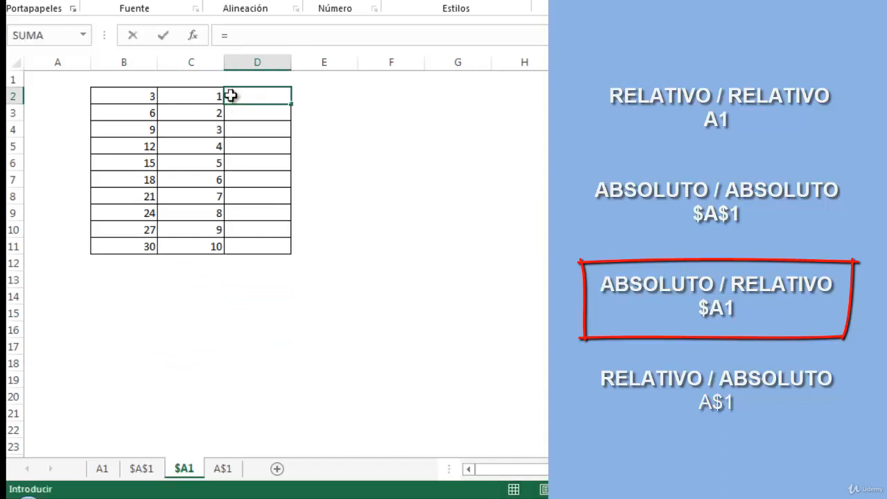
click(111, 101)
text(*)
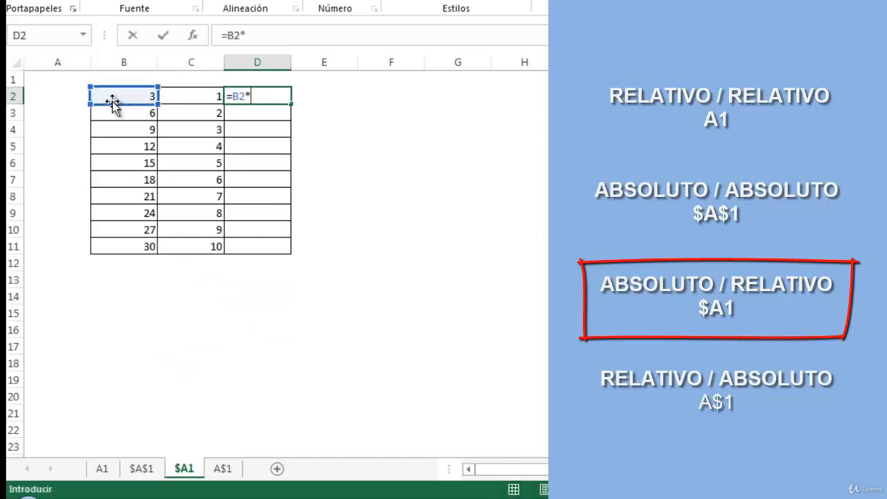
click(173, 98)
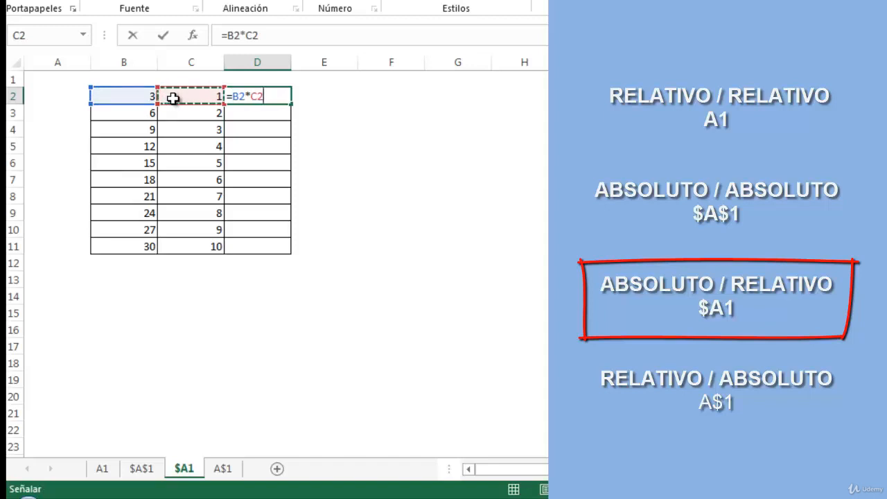
Change the B2 reference to an absolute column with a relative row and enter the formula as =$B2*C2.
click(236, 96)
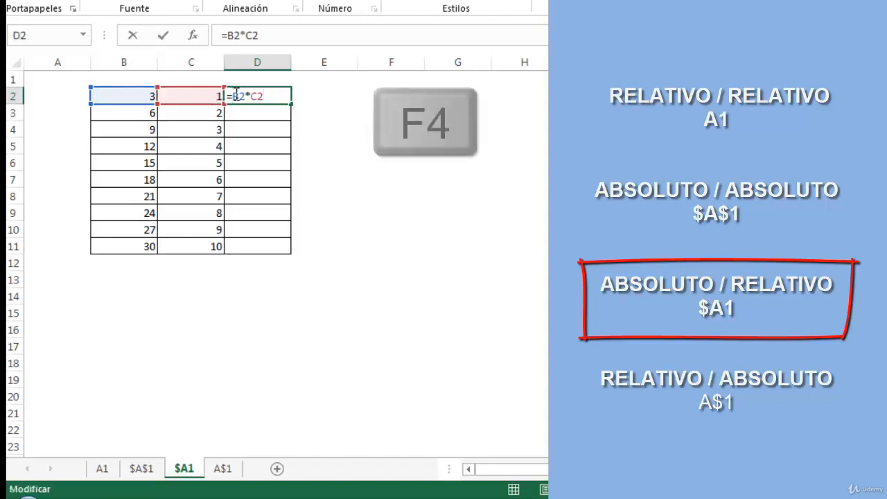
key(F4)
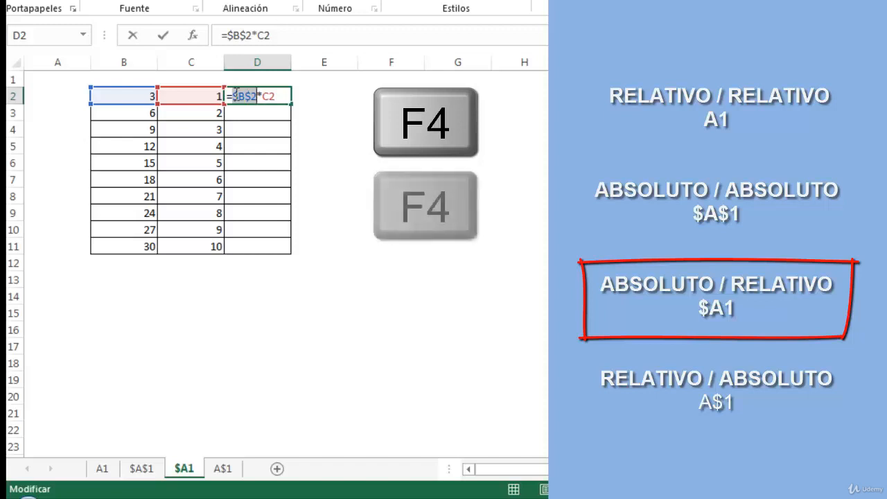
key(F4)
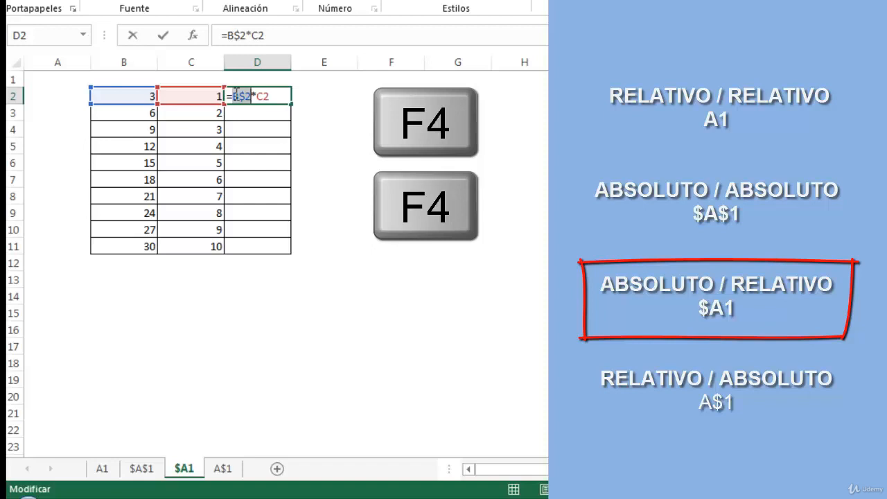
key(F4)
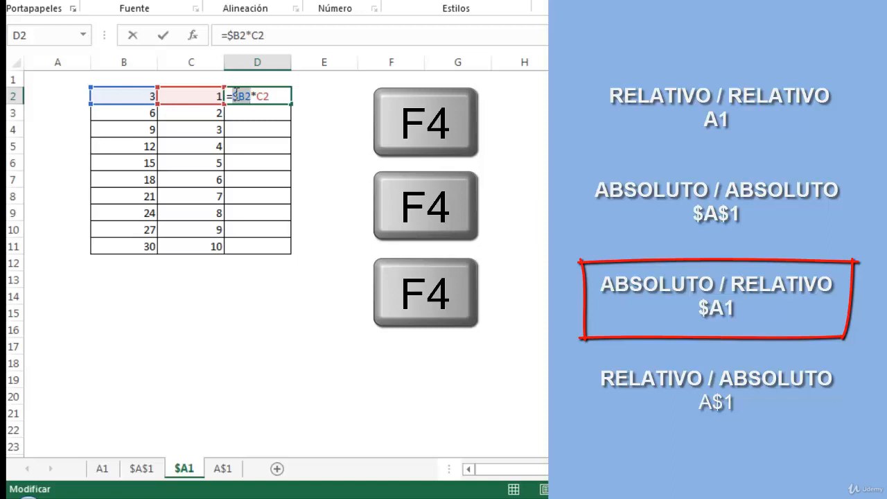
key(Return)
Fill the D2 formula down to D11 and check the row references in the formulas of D3 to D5.
click(235, 95)
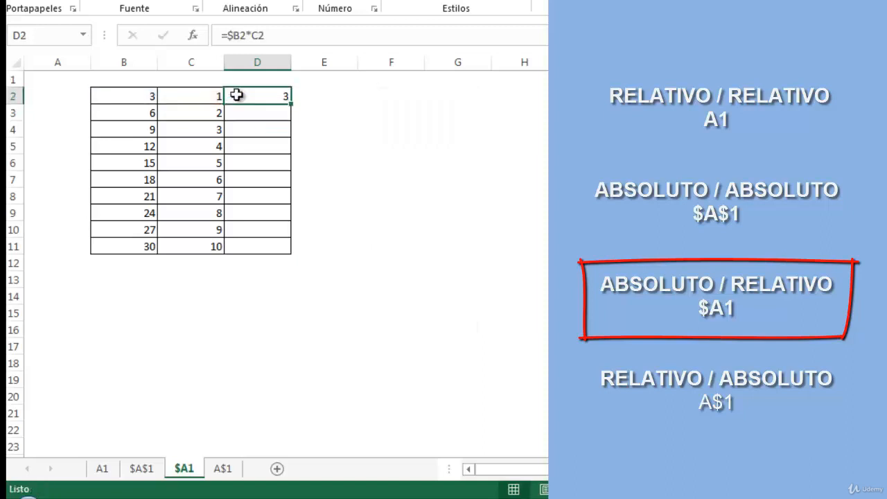
drag(291, 103, 288, 257)
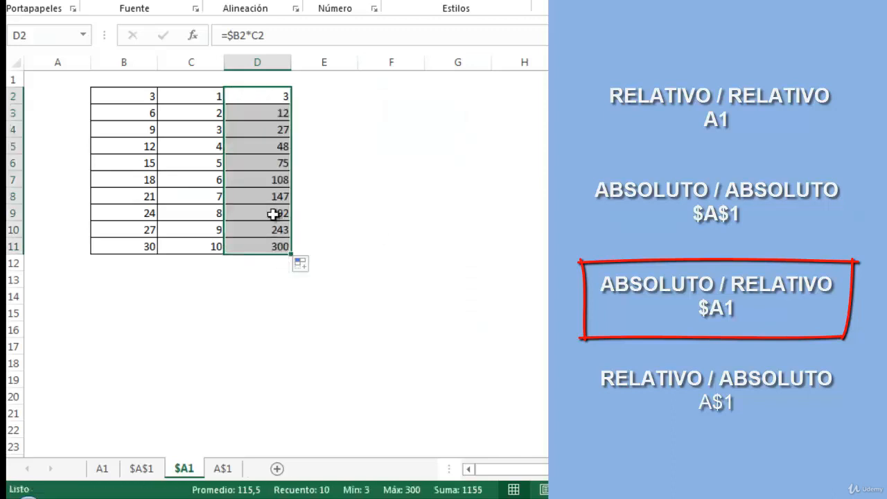
click(262, 117)
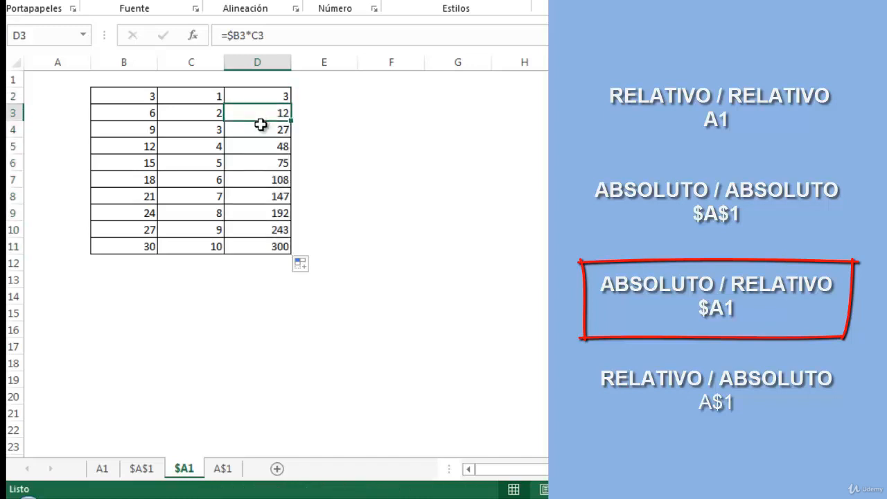
click(261, 124)
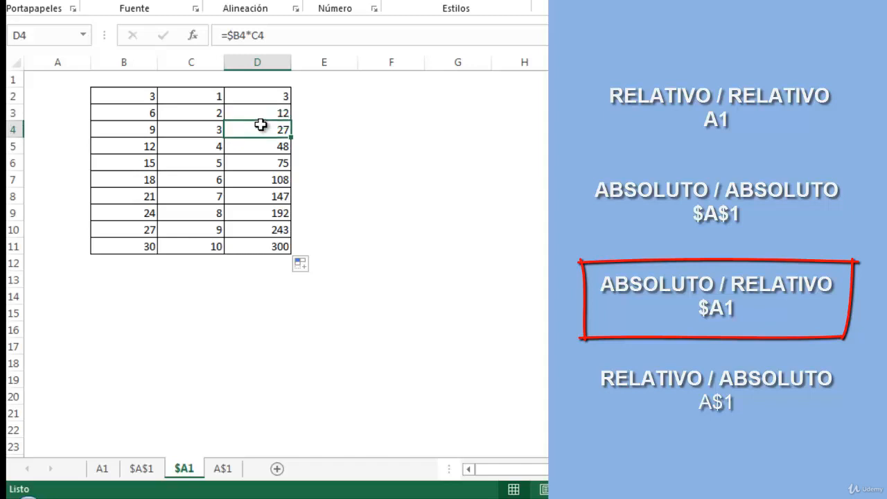
key(Down)
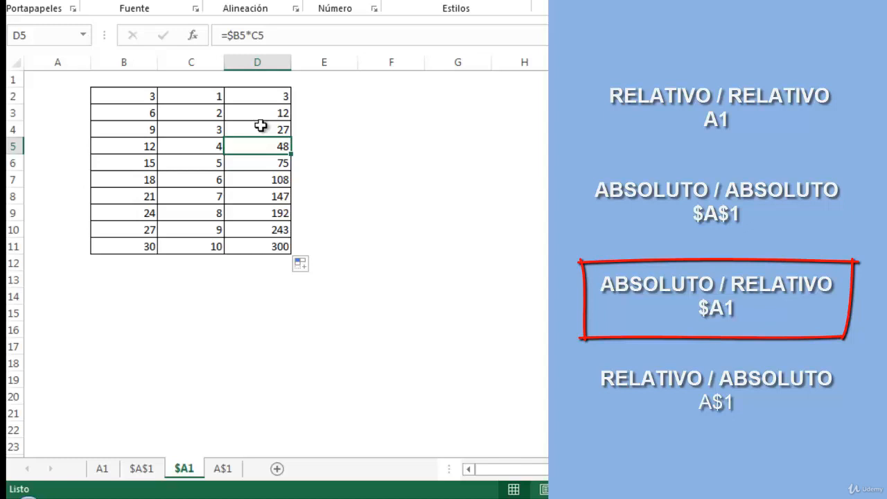
Fill the formulas in D2:D11 across to column G and open the formula in F5 to inspect its references.
drag(266, 98, 489, 254)
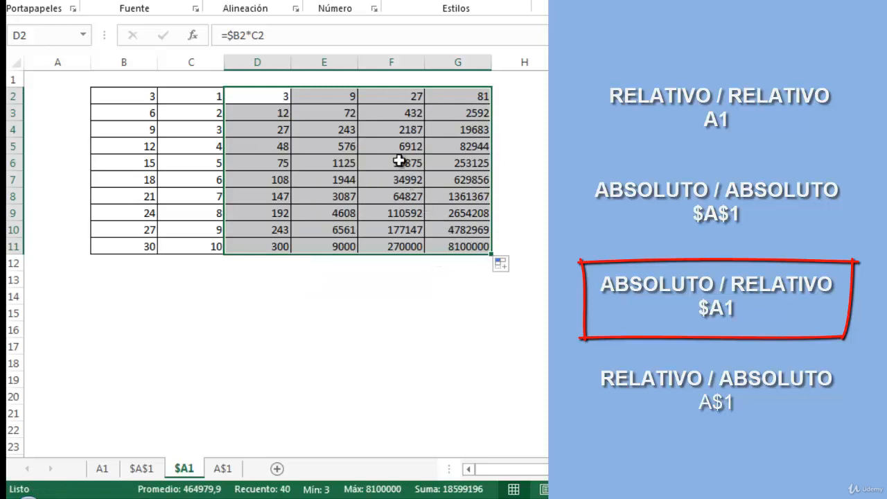
click(395, 150)
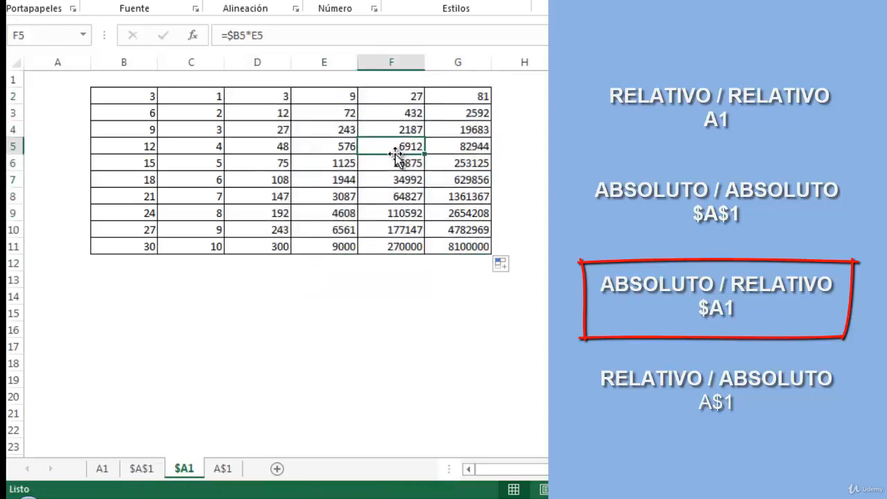
double_click(395, 154)
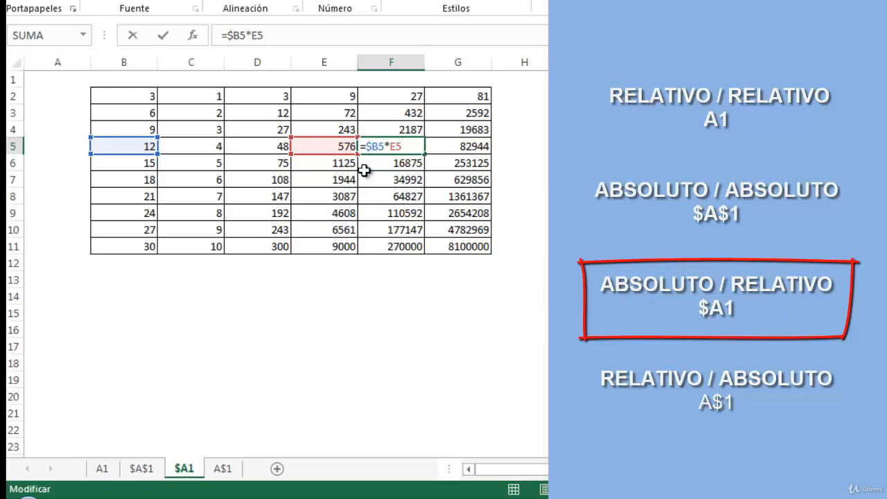
Close the F5 formula unchanged, switch to the A$1 sheet and build the formula =B2*B3 in cell B4.
key(Return)
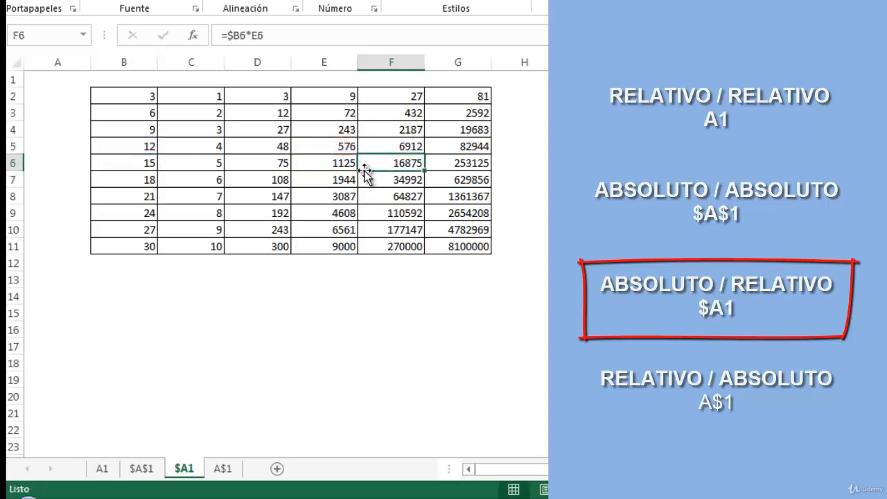
click(223, 469)
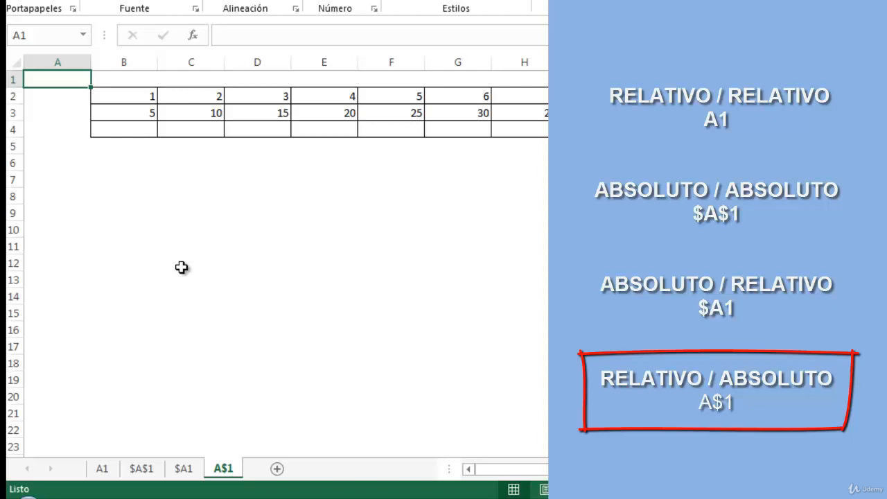
click(128, 131)
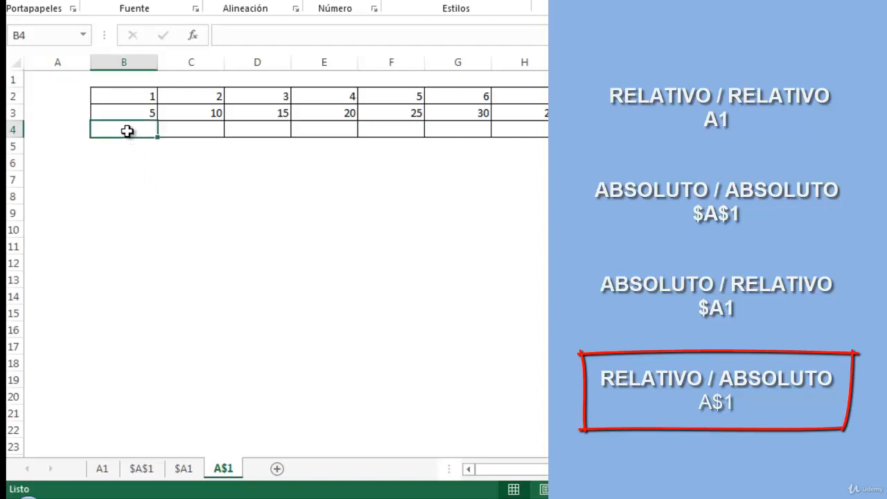
text(=)
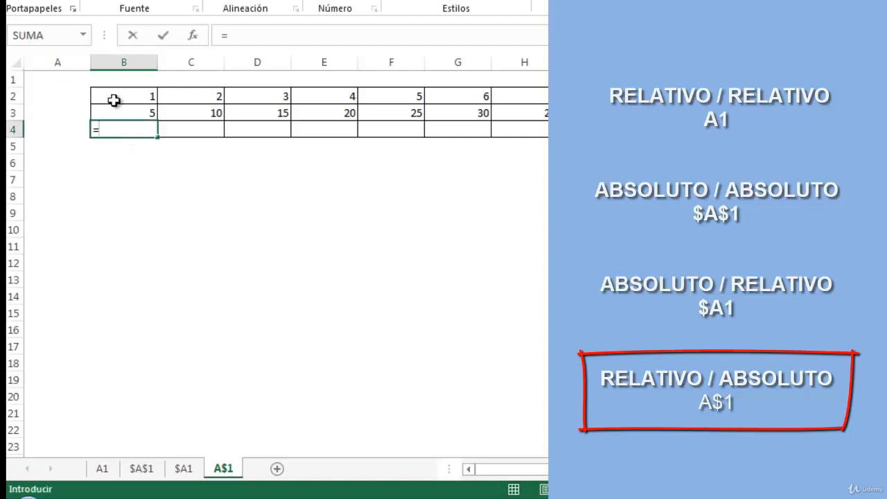
click(114, 100)
text(*)
click(111, 111)
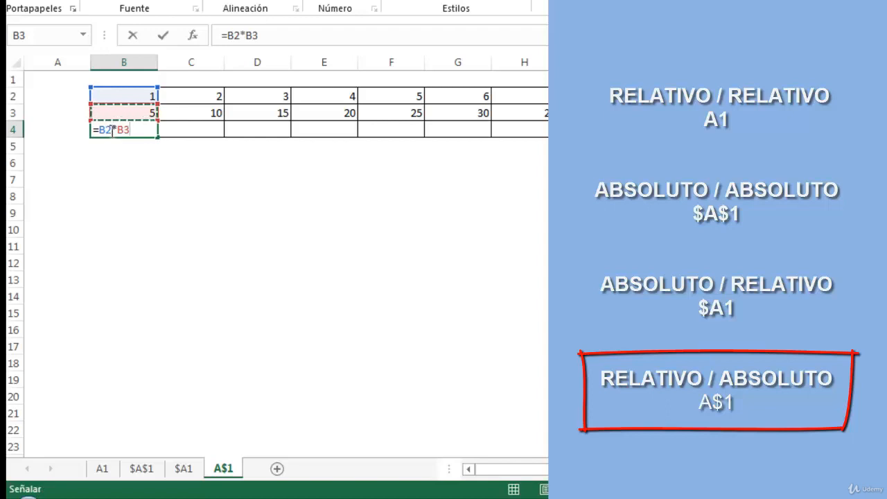
Change the B2 reference to a relative column with an absolute row and enter the formula as =B$2*B3.
key(F2)
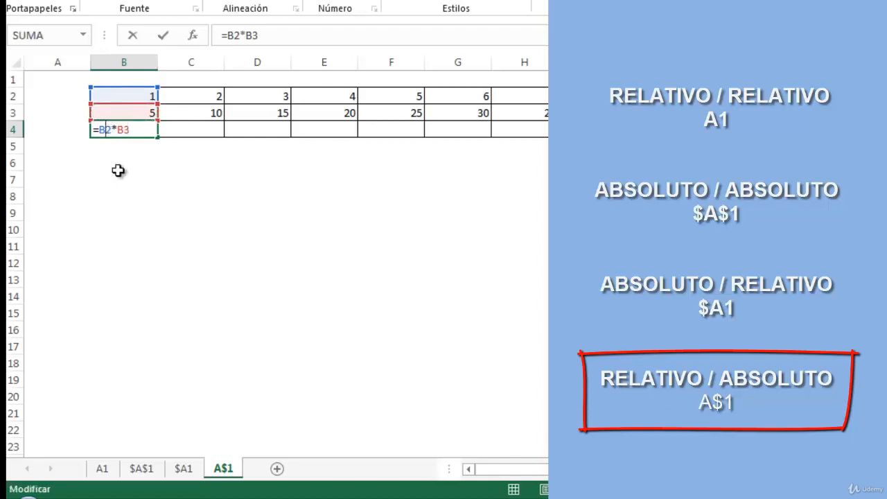
key(F4)
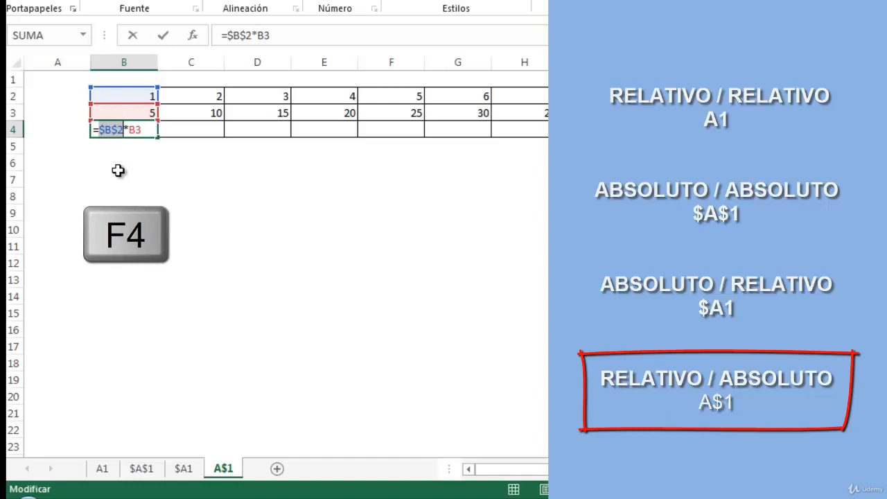
key(F4)
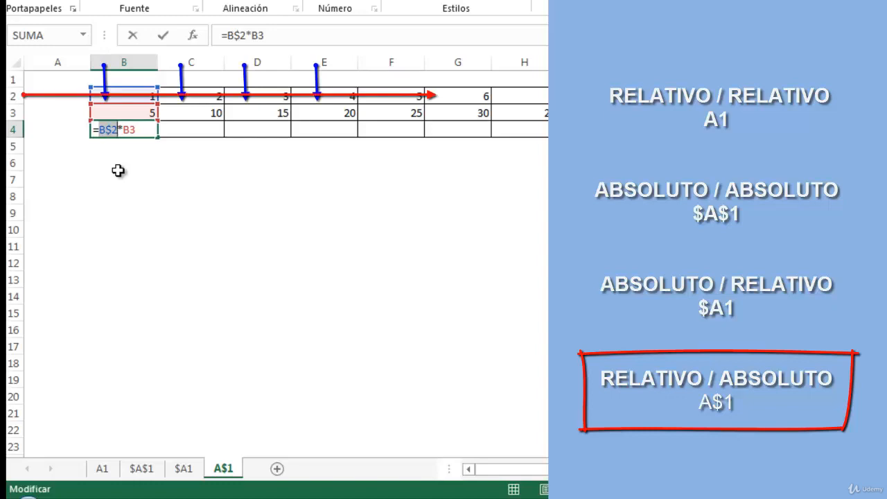
key(Return)
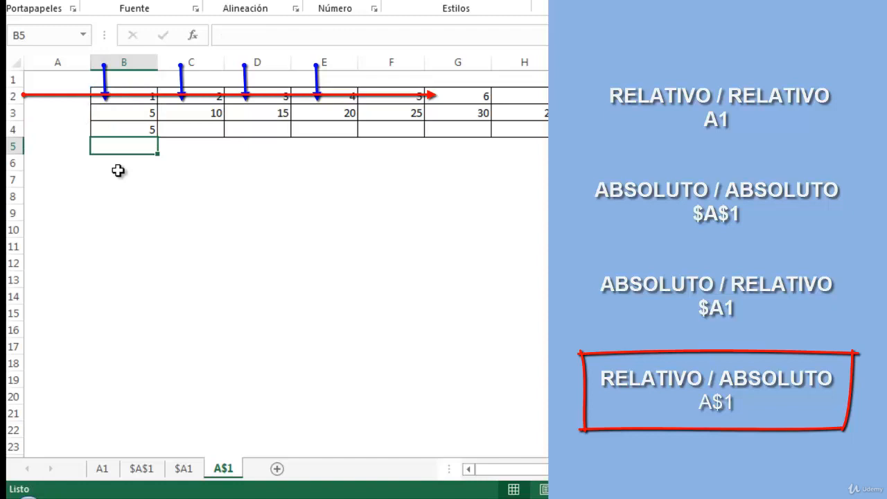
Fill the B4 formula across to H4 and check the column and row references in the formulas of B4 to E4.
click(129, 130)
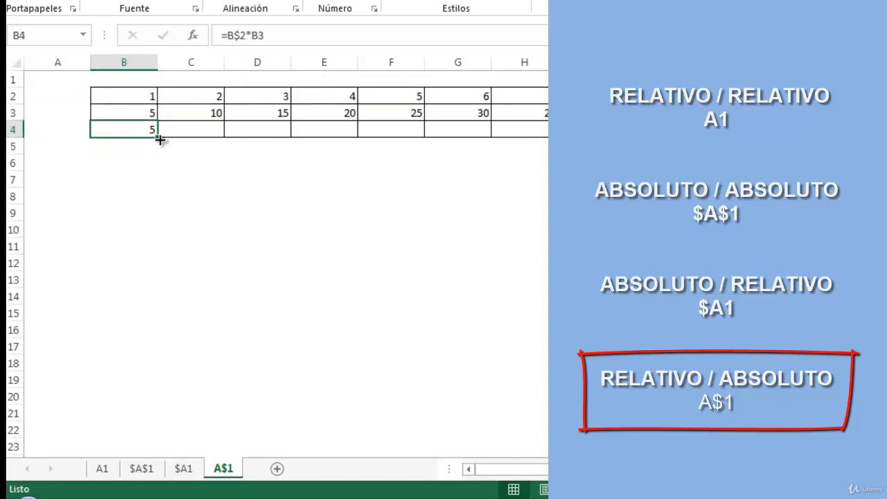
drag(160, 139, 539, 140)
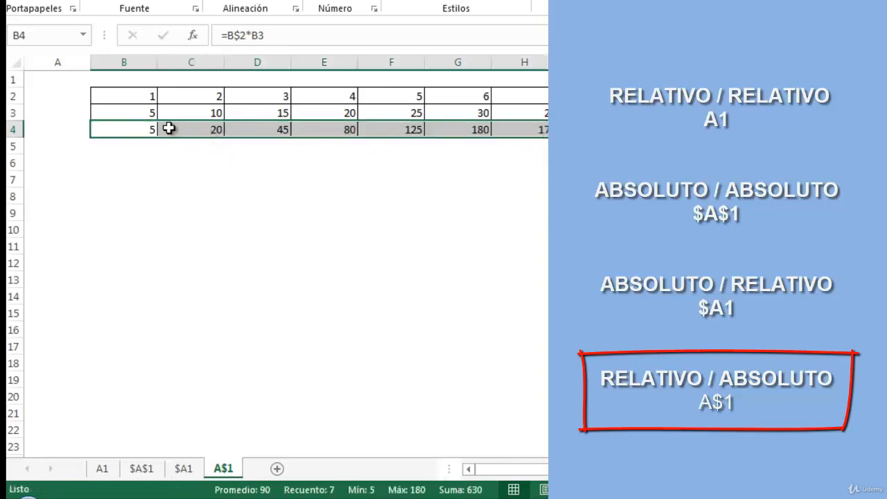
click(137, 130)
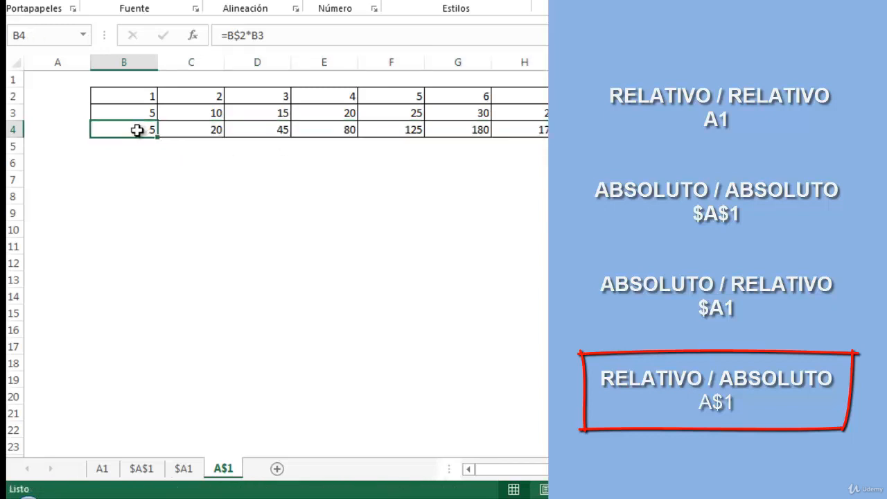
click(197, 134)
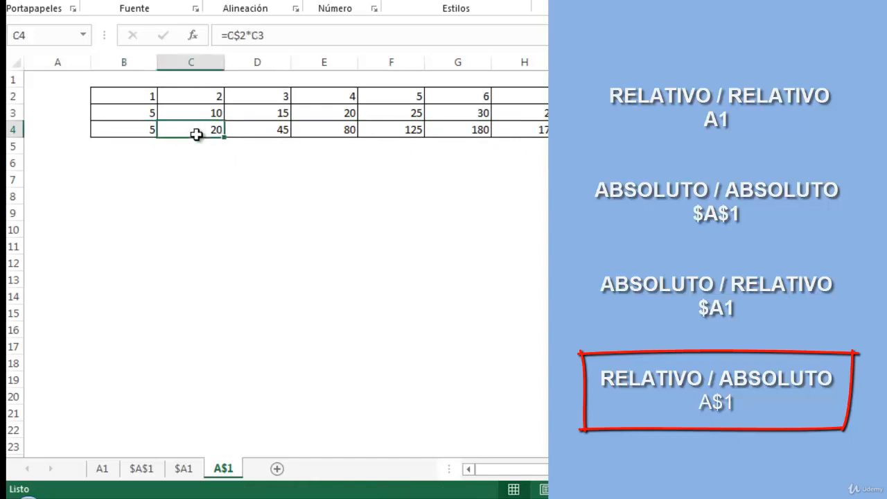
click(246, 129)
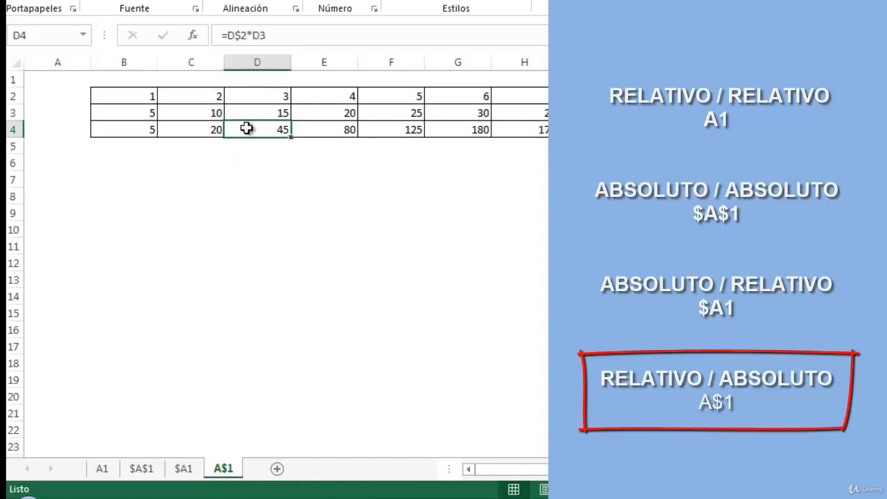
click(339, 131)
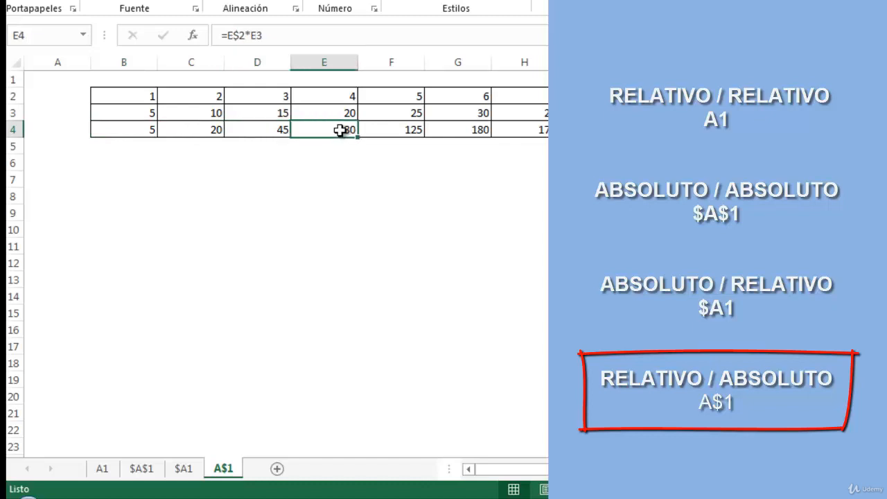
double_click(340, 131)
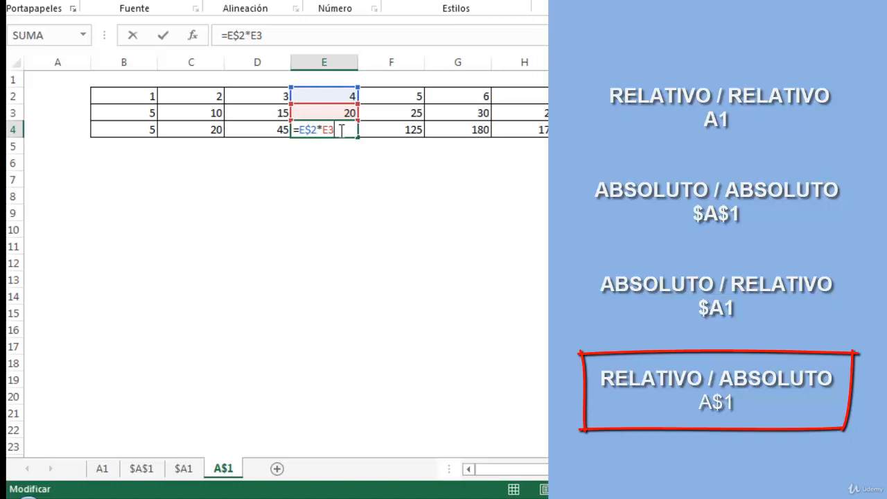
key(Return)
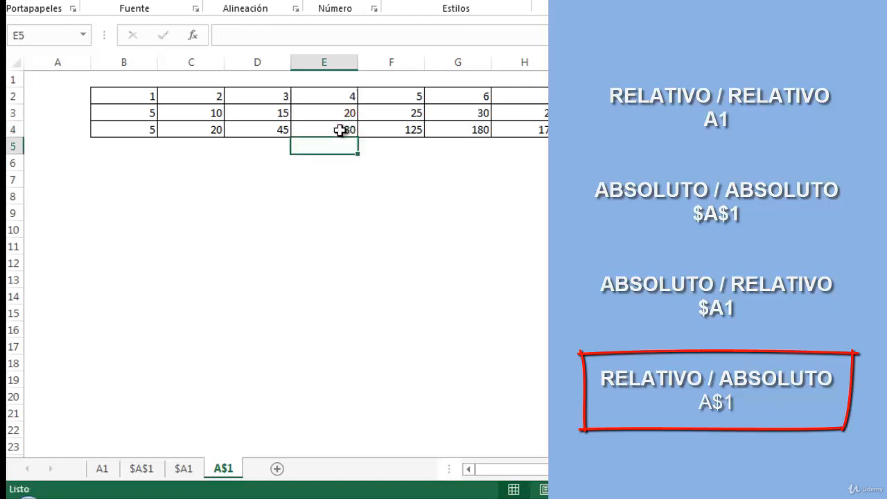
Fill the formulas in B4:H4 down to row 11 and inspect the references in the formulas of E9 and G11.
click(128, 132)
drag(172, 129, 554, 251)
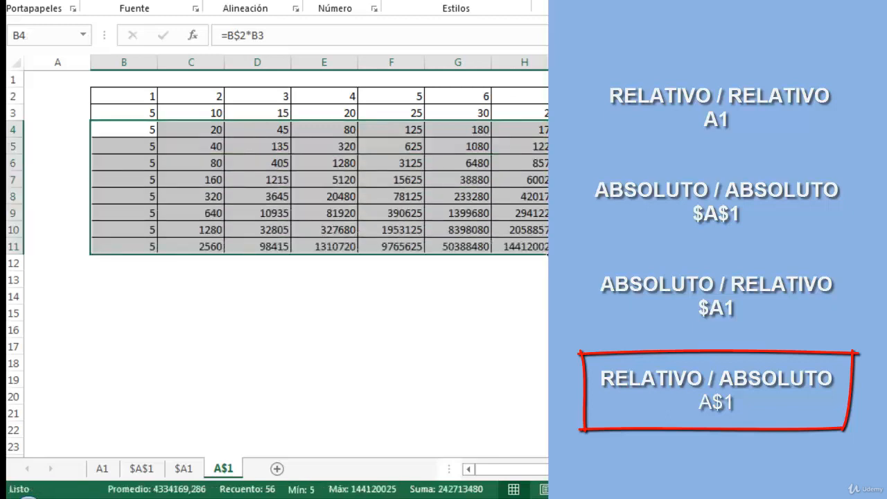
click(332, 210)
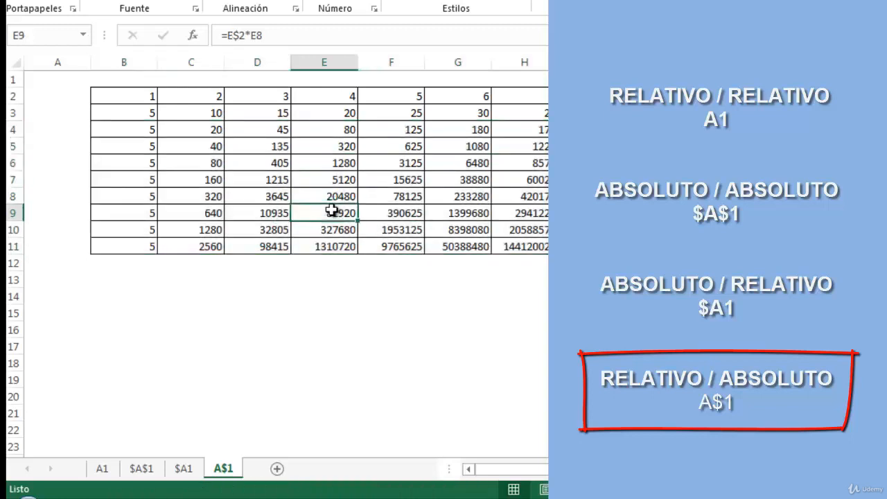
double_click(333, 210)
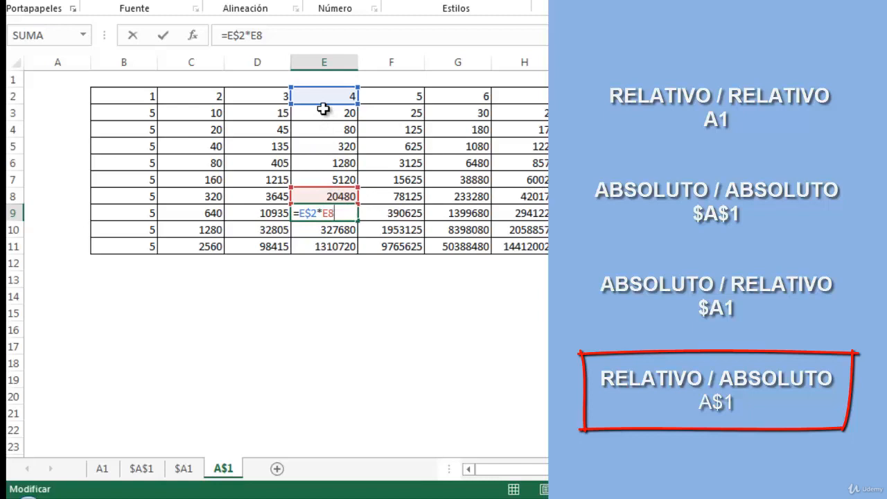
key(Return)
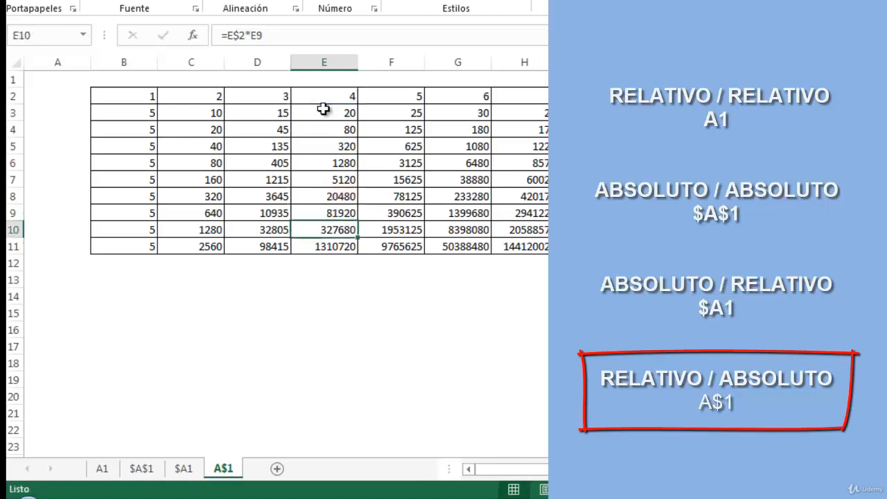
click(468, 260)
click(464, 249)
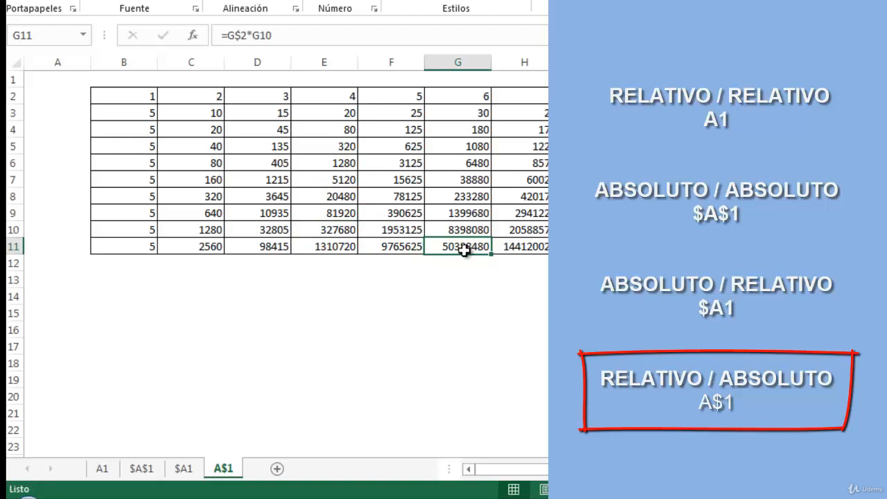
double_click(464, 251)
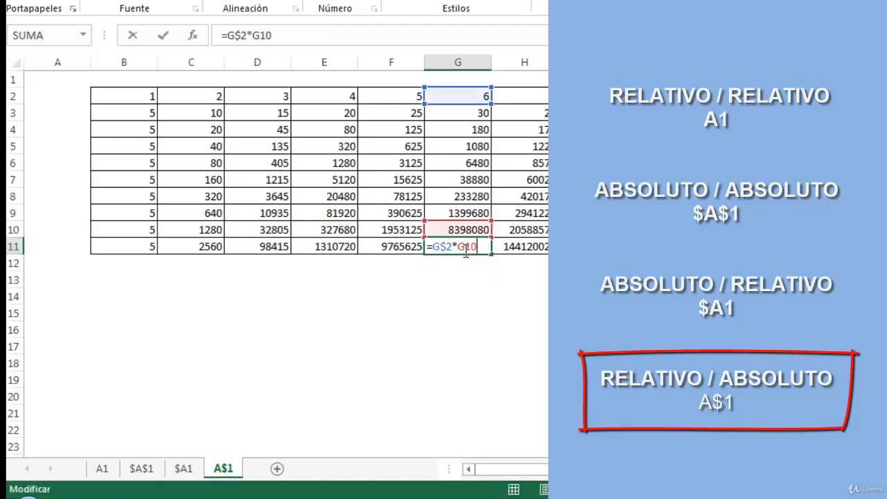
key(Return)
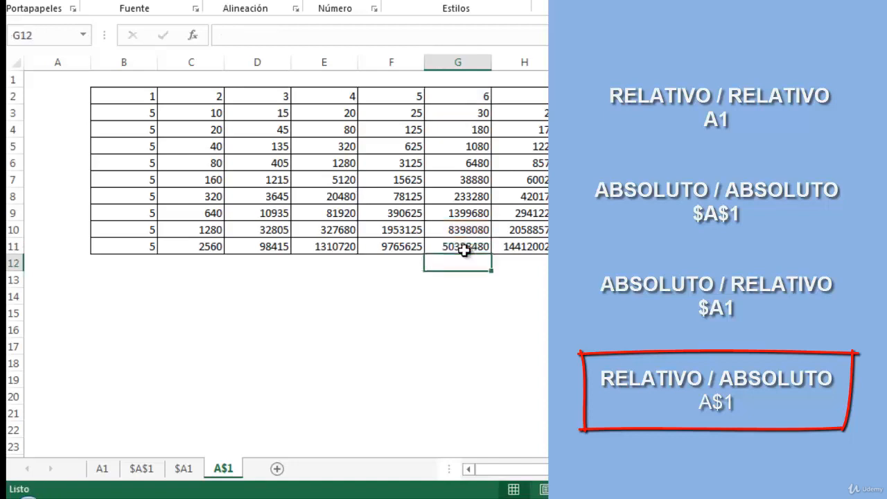